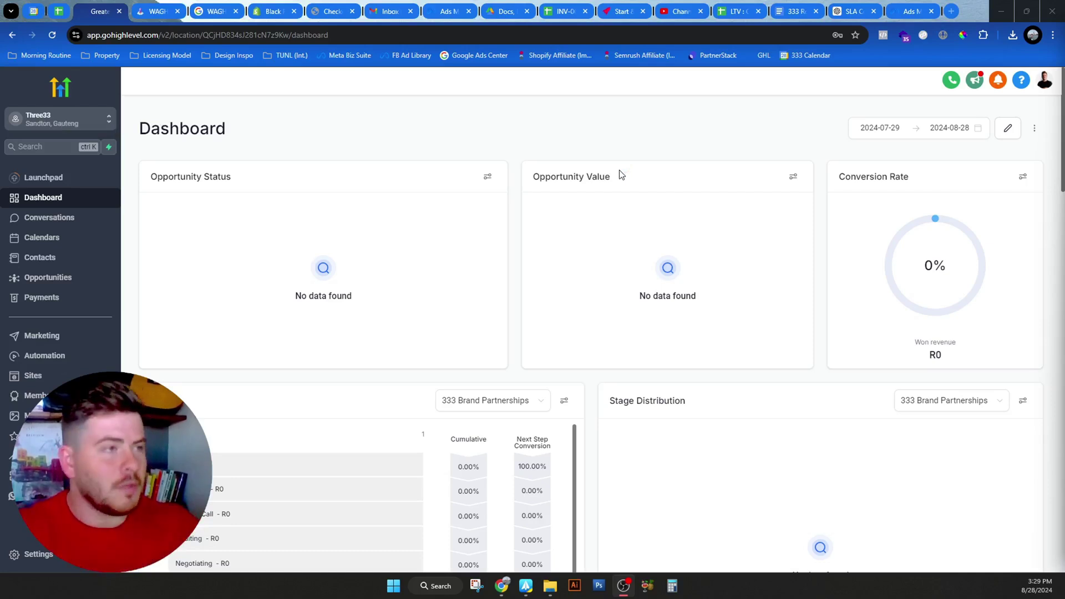
# Open the WhatsApp custom menu link page, which shows Error Code 301 for inactive services.
pyautogui.click(12, 495)
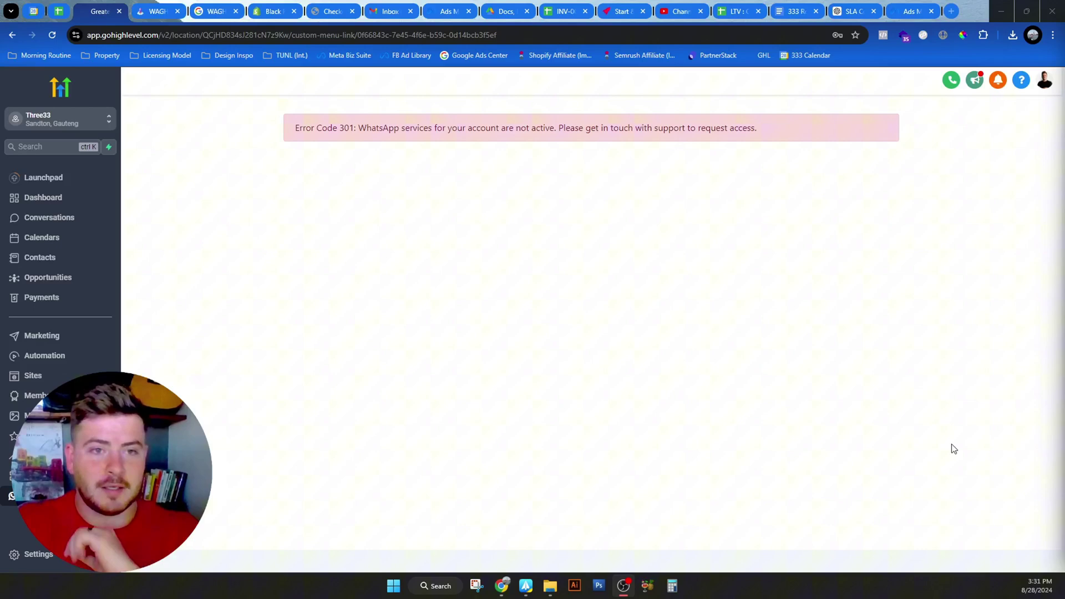
# Bring up the WAGHL Google results and look over the waghl.com listing.
pyautogui.click(213, 11)
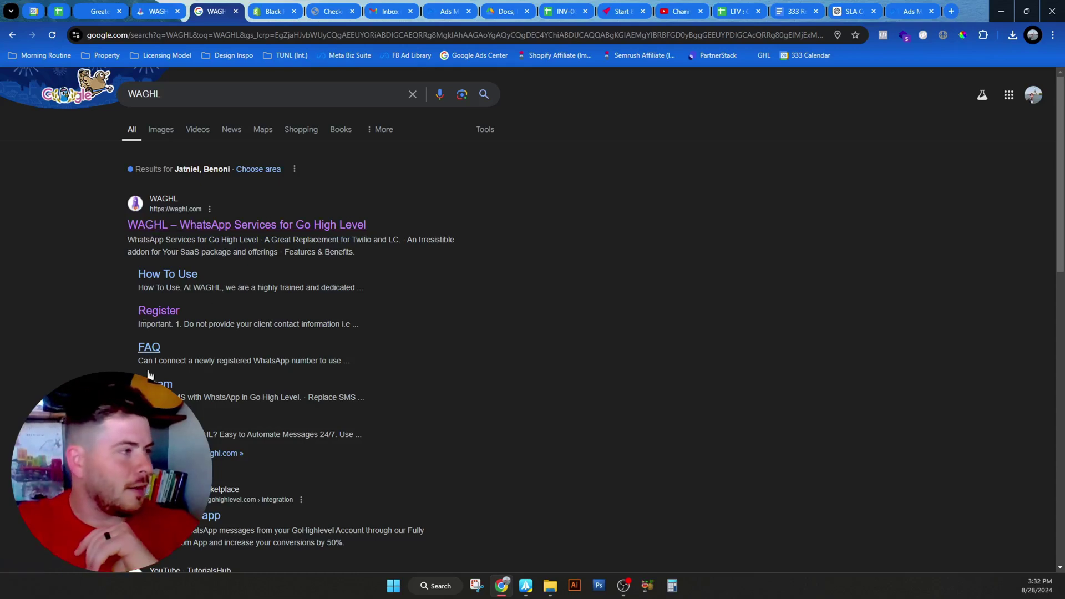
pyautogui.scroll(-8, 210, 442)
pyautogui.scroll(-5, 532, 321)
pyautogui.scroll(20, 532, 322)
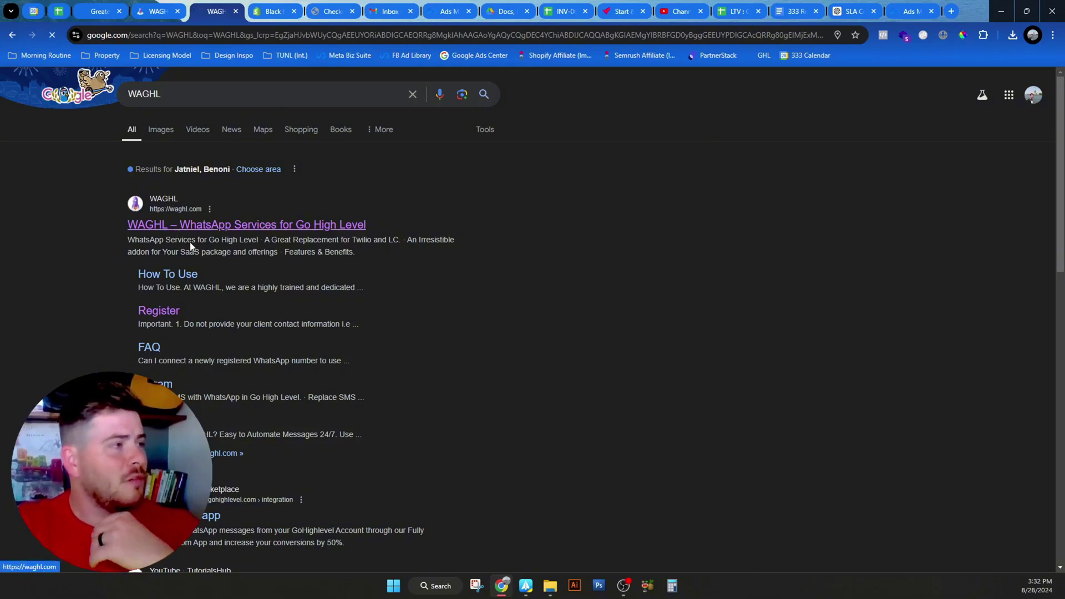
# Open the WAGHL website from the results and browse its homepage.
pyautogui.click(174, 225)
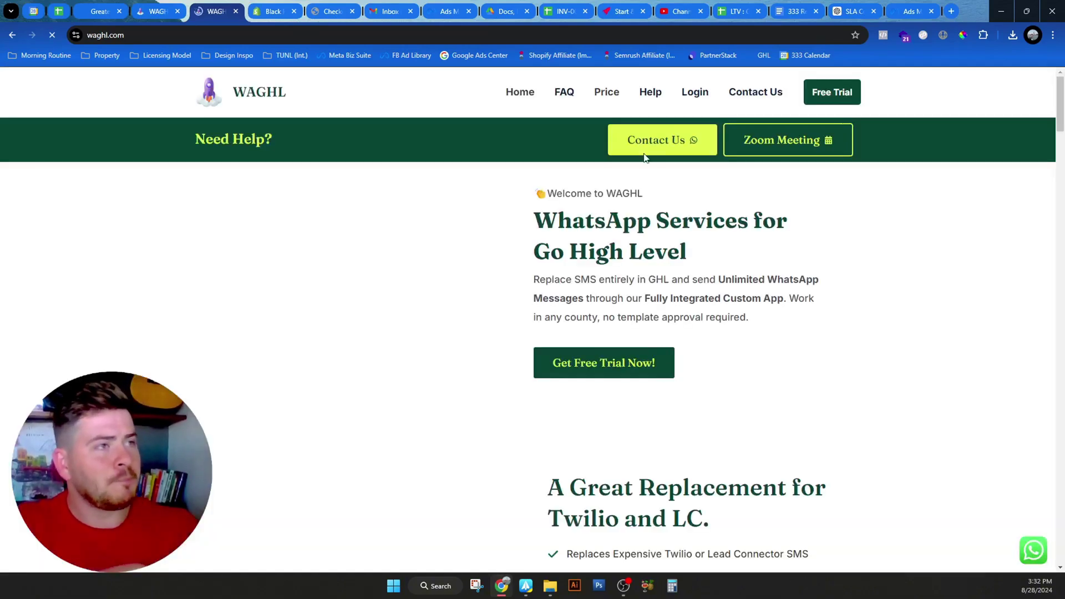
pyautogui.scroll(-10, 437, 402)
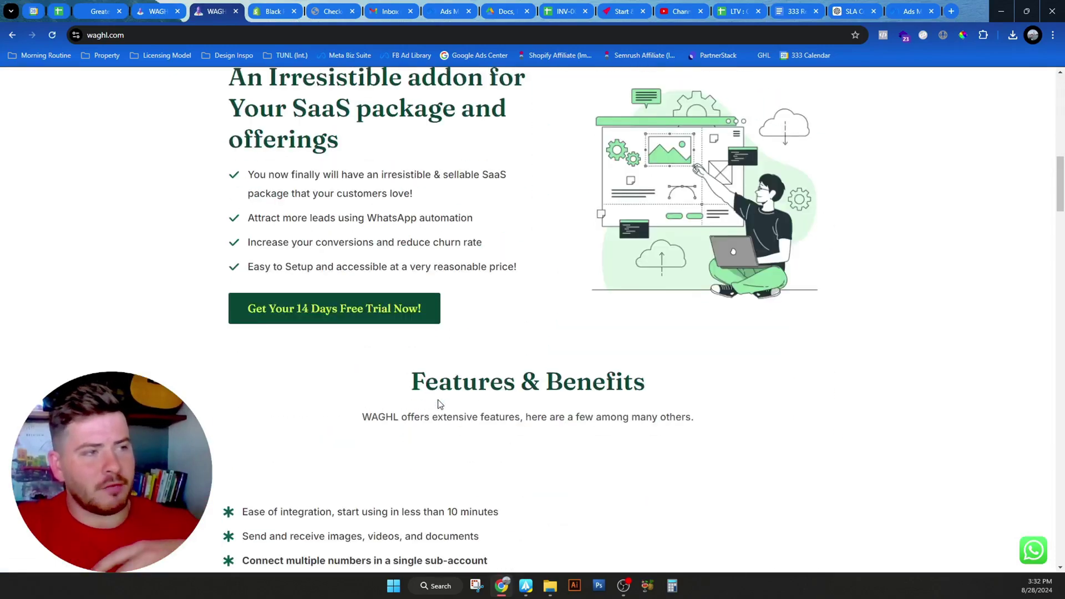
pyautogui.scroll(12, 477, 413)
pyautogui.scroll(-4, 500, 418)
pyautogui.scroll(-2, 501, 418)
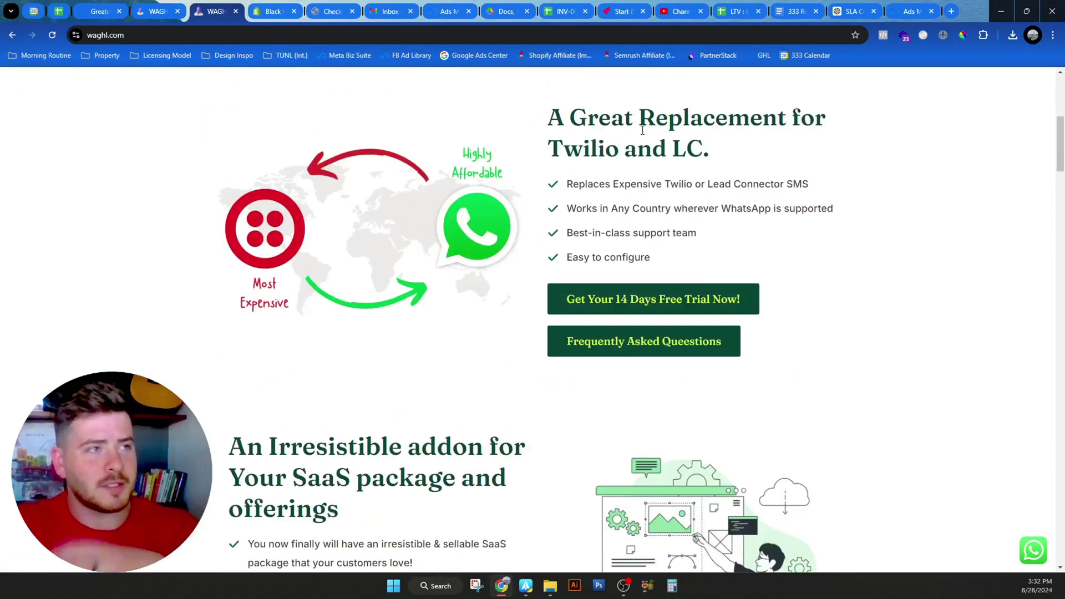
pyautogui.moveTo(563, 149); pyautogui.dragTo(773, 157)
pyautogui.click(774, 157)
pyautogui.scroll(-7, 527, 261)
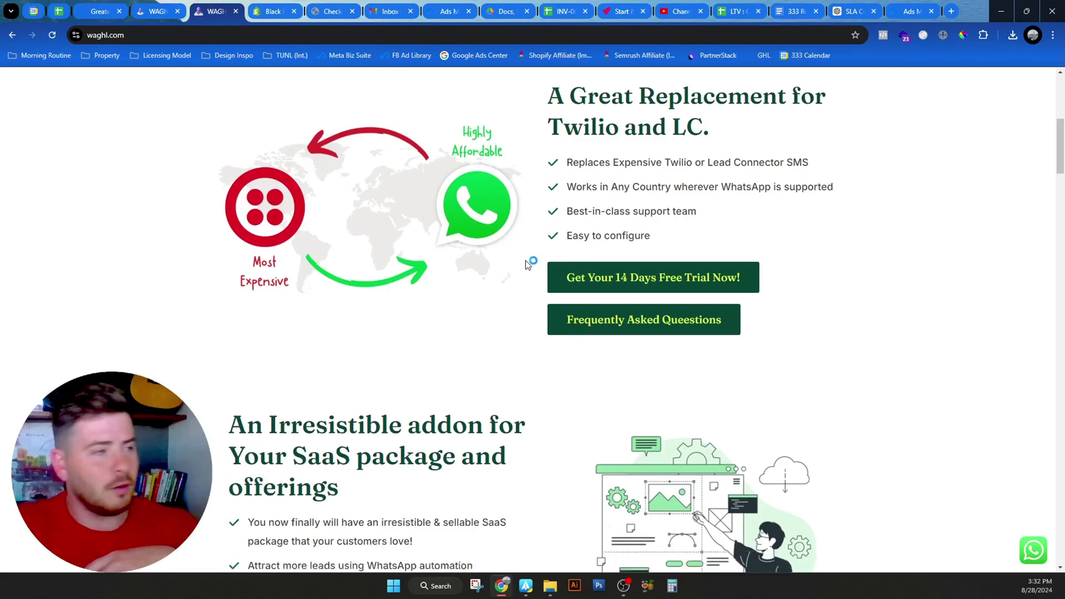
pyautogui.scroll(10, 470, 252)
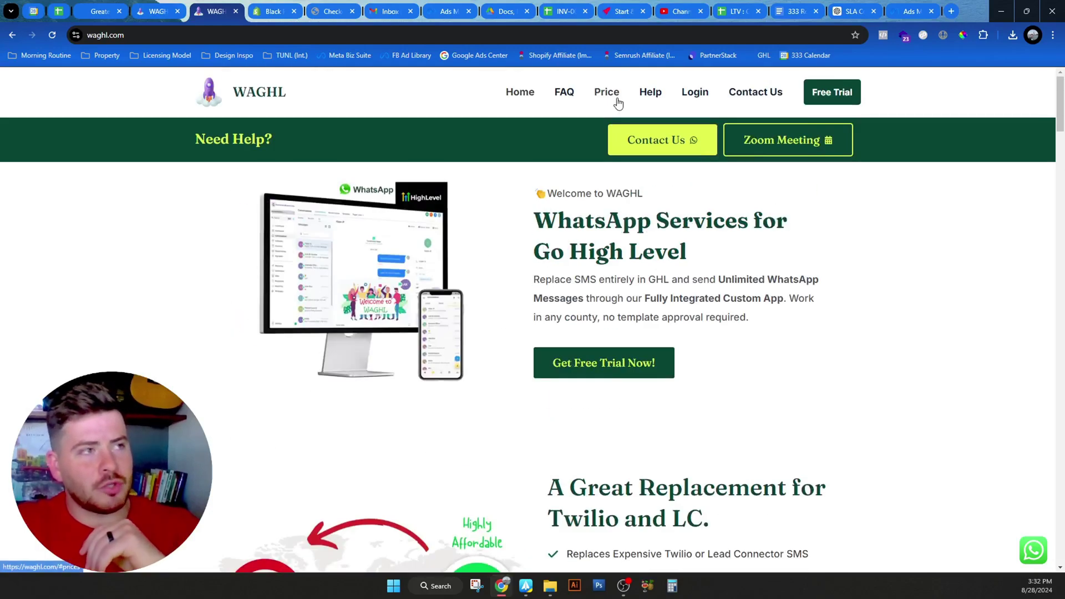
# Review the pricing plans: the single sub-account plan and 11+ Sub-Accounts at $19/month.
pyautogui.click(617, 100)
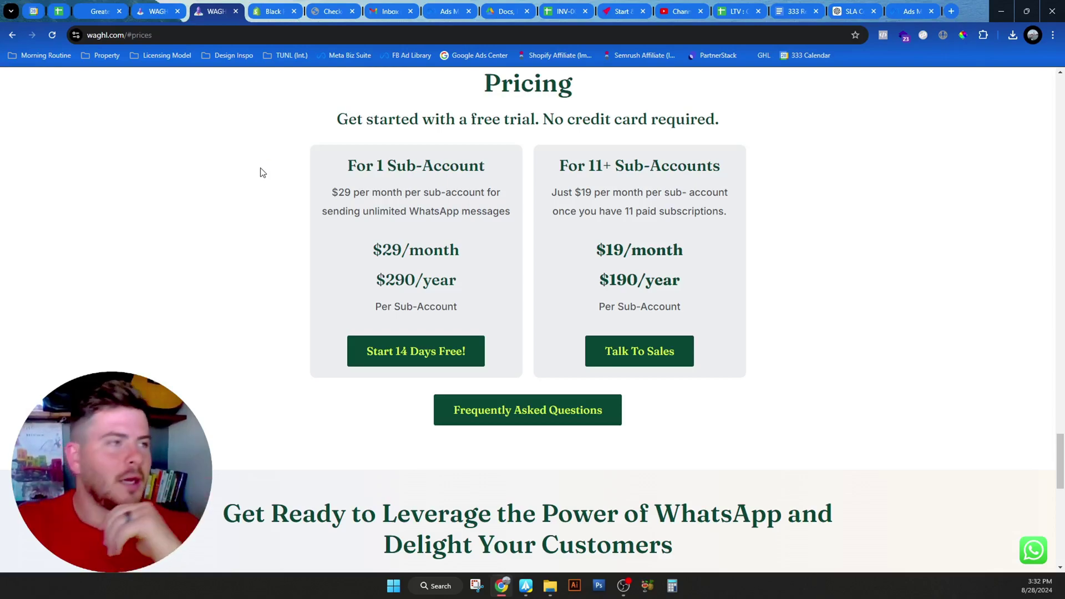
pyautogui.click(265, 216)
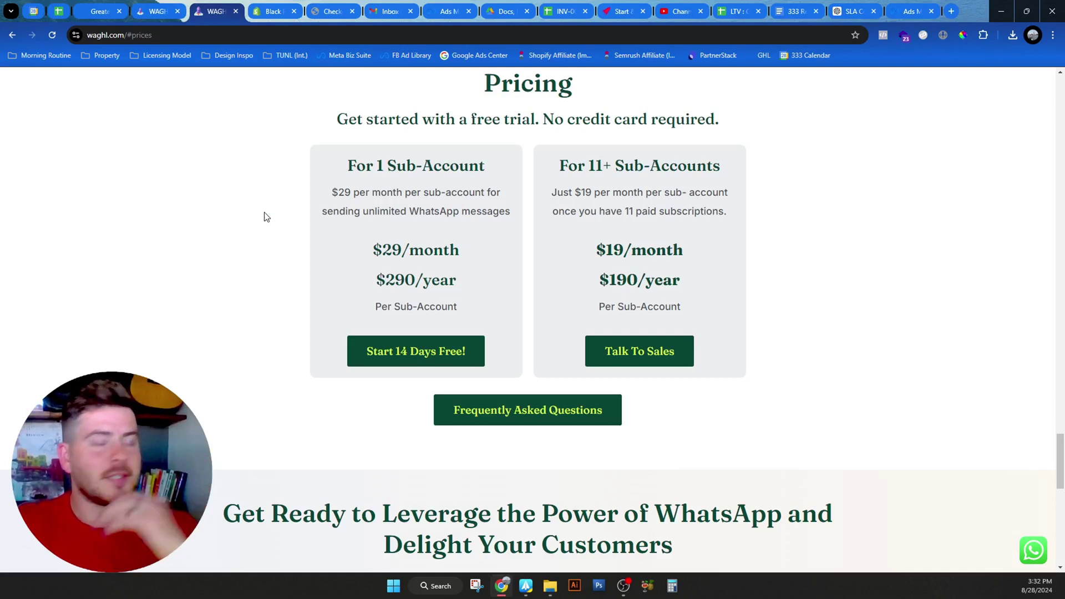
pyautogui.scroll(1, 273, 234)
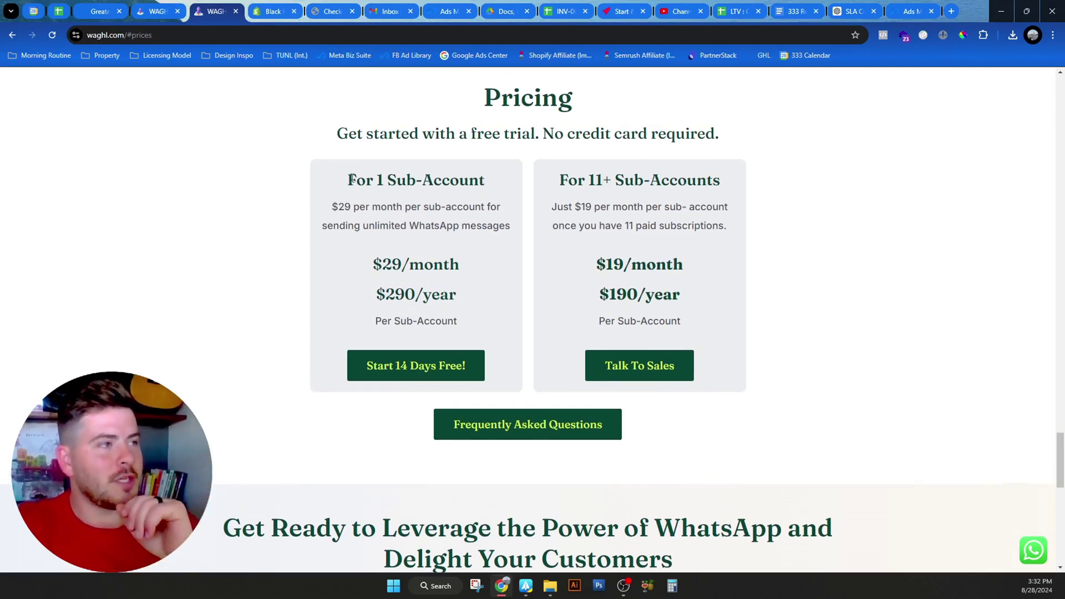
pyautogui.moveTo(352, 179); pyautogui.dragTo(444, 320)
pyautogui.click(551, 288)
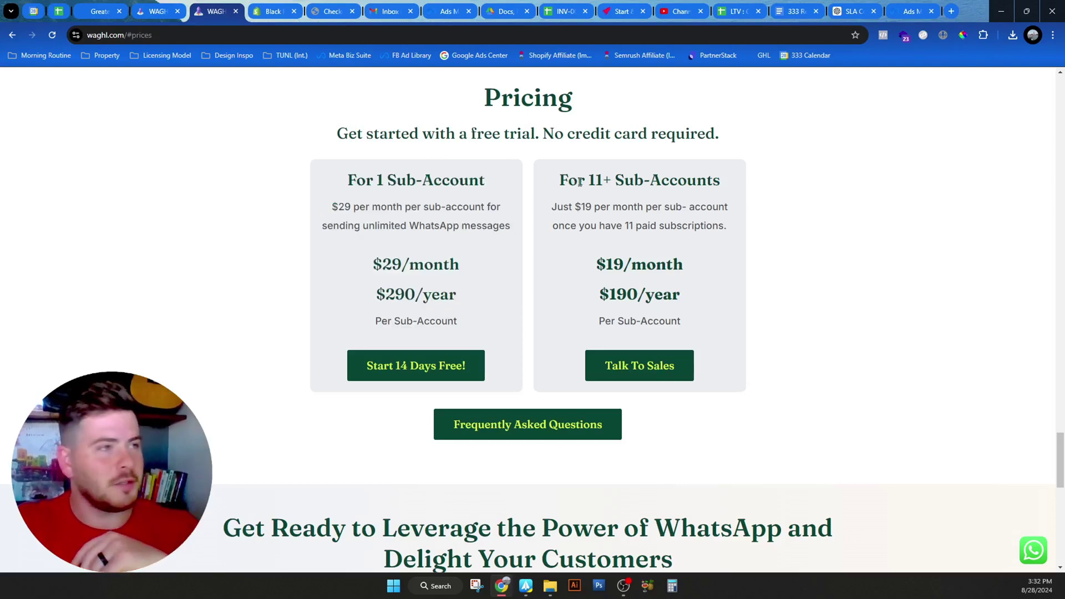
pyautogui.moveTo(569, 182); pyautogui.dragTo(705, 181)
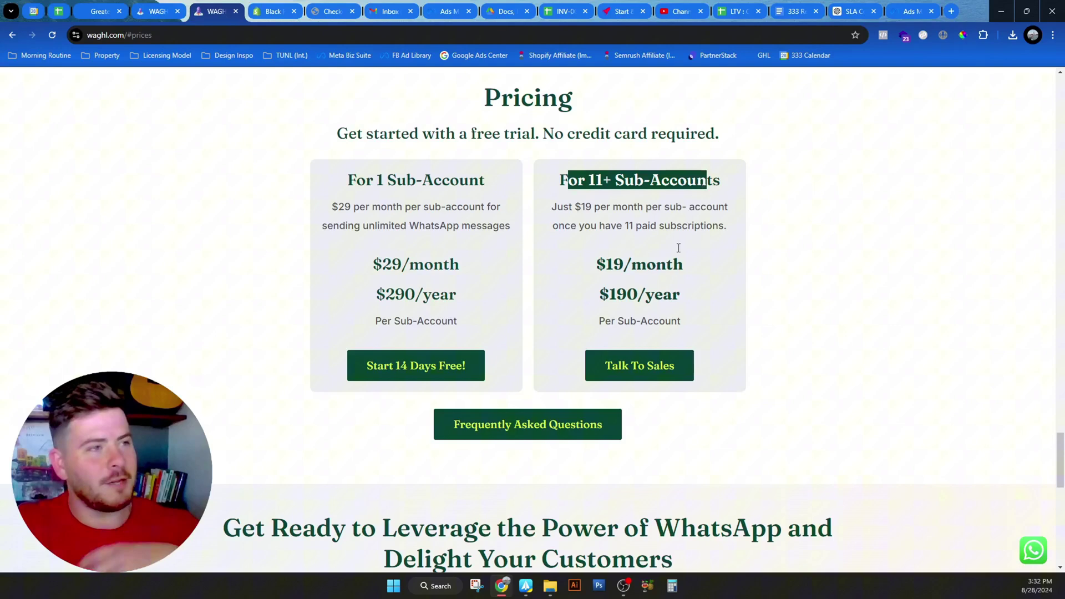
pyautogui.moveTo(606, 265); pyautogui.dragTo(666, 270)
pyautogui.click(688, 294)
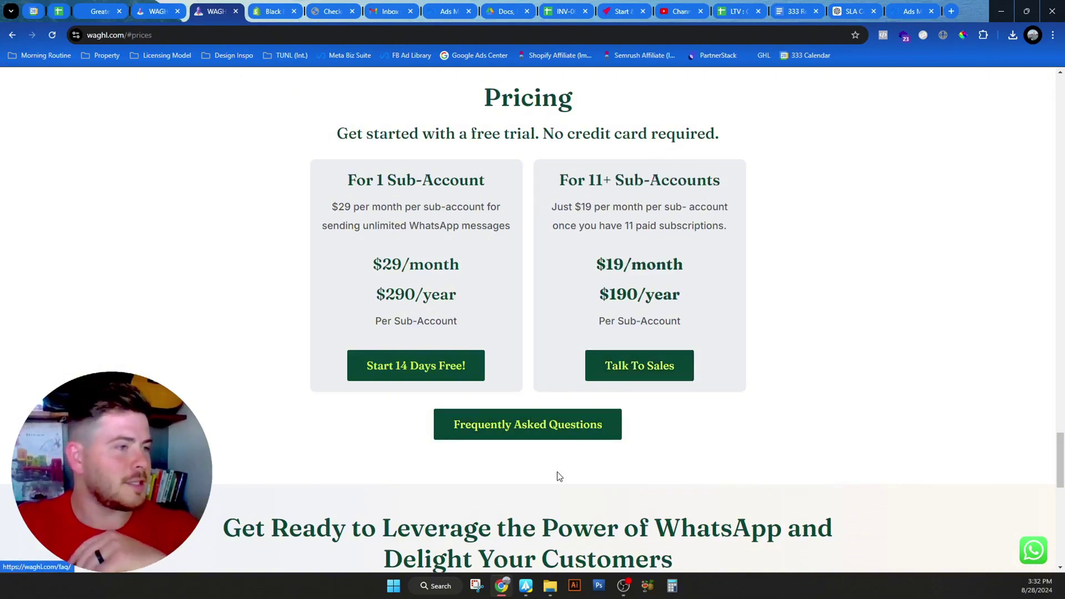
pyautogui.moveTo(162, 4)
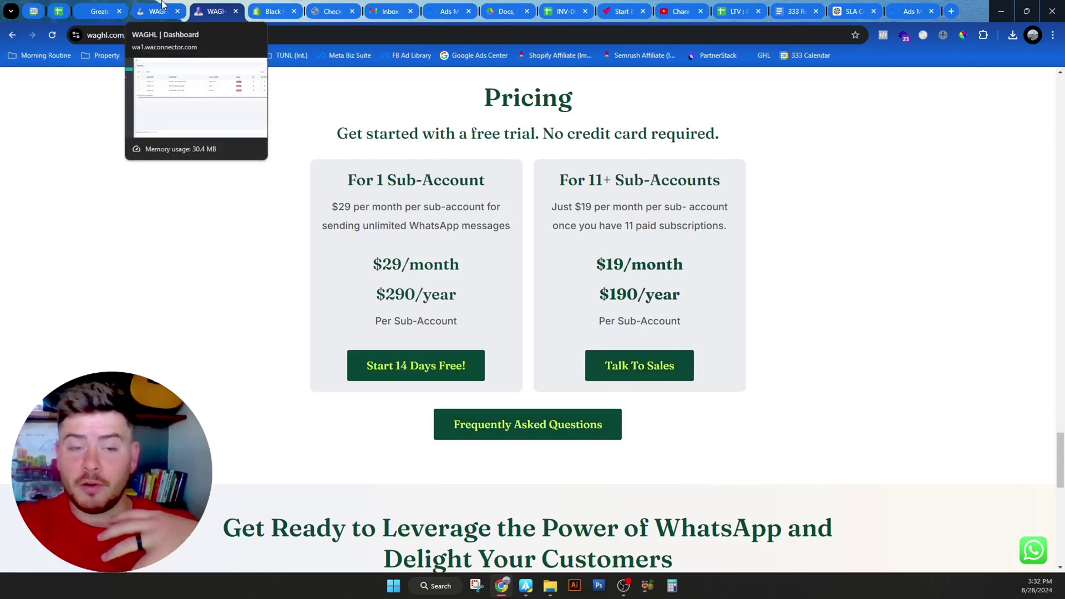
pyautogui.scroll(15, 817, 309)
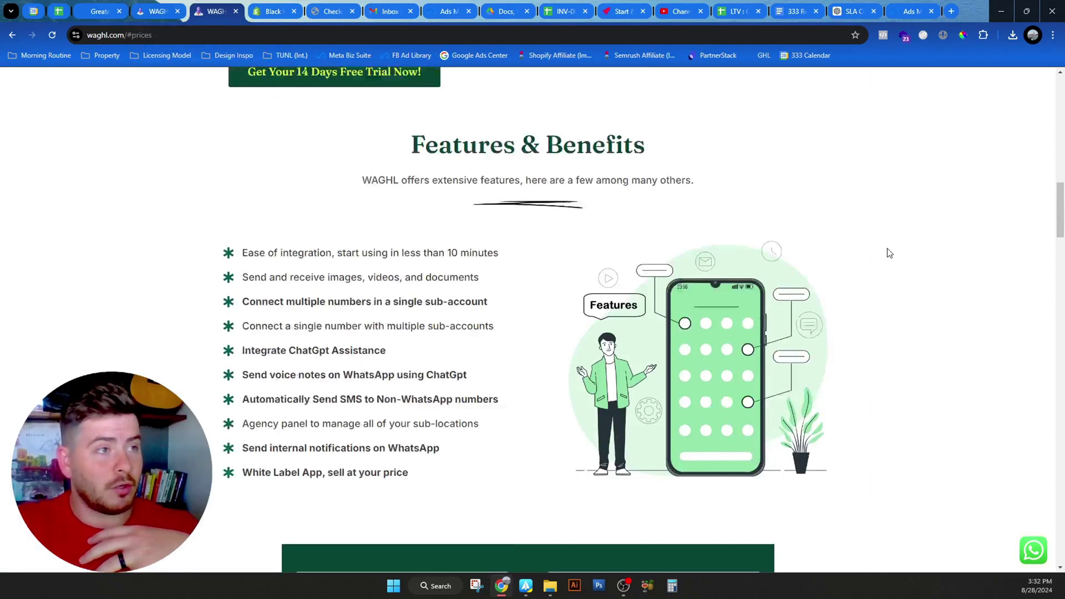
pyautogui.scroll(15, 889, 253)
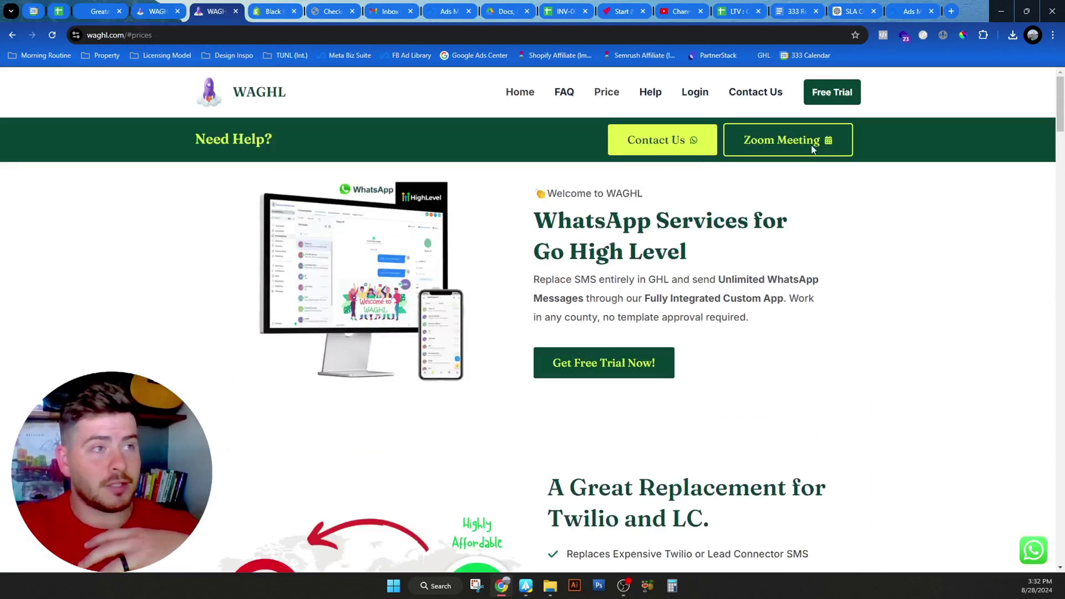
# Go to the Free Trial registration page and play then pause its setup video.
pyautogui.click(843, 91)
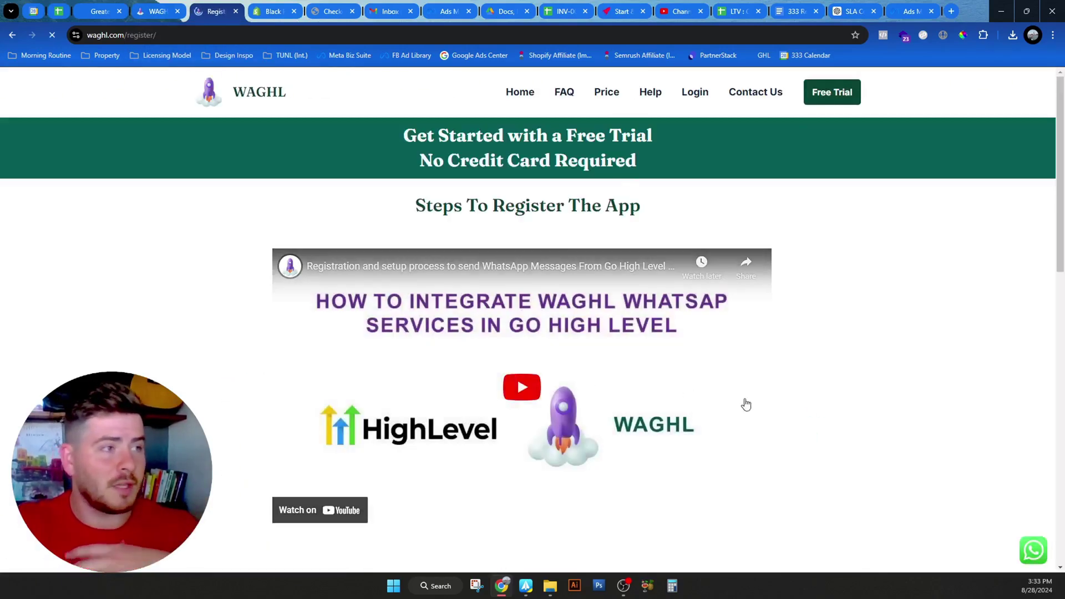
pyautogui.click(547, 395)
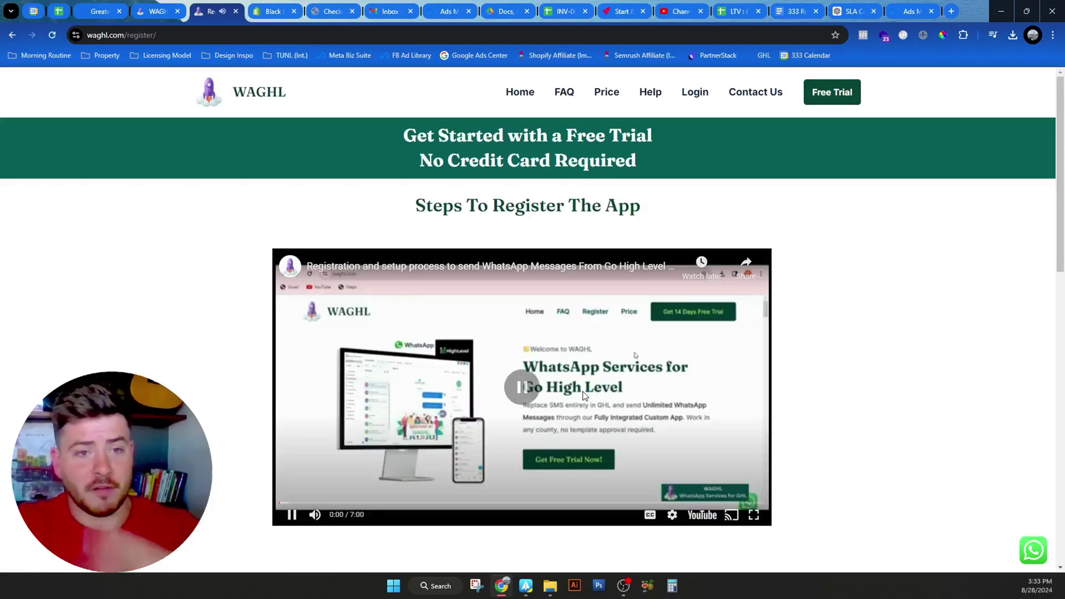
pyautogui.click(583, 394)
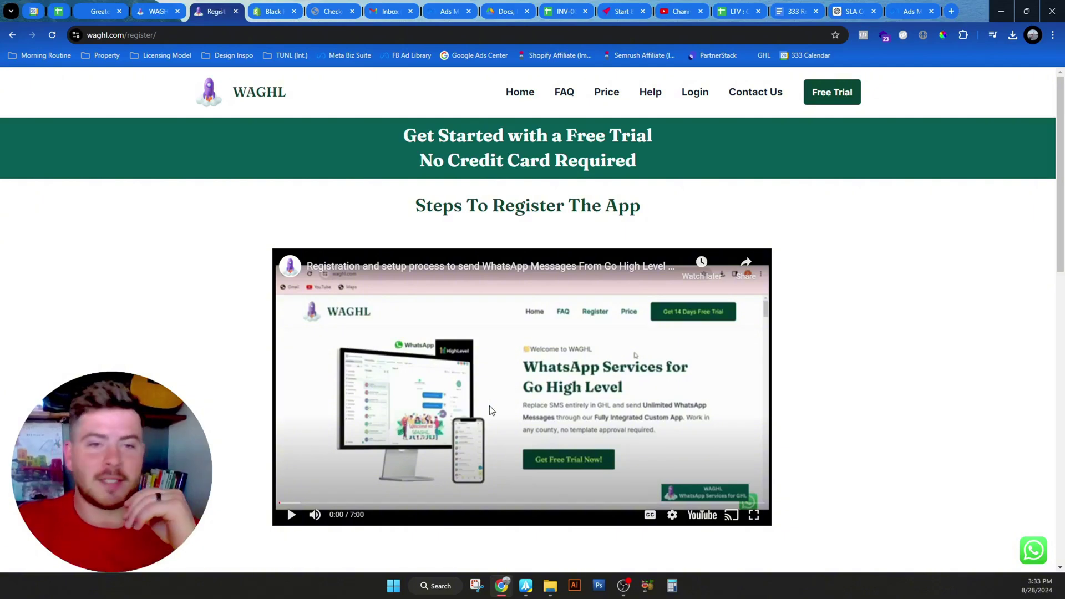
# Close the Register tab and show WAGHL's Users List of three Deactive locations.
pyautogui.click(165, 4)
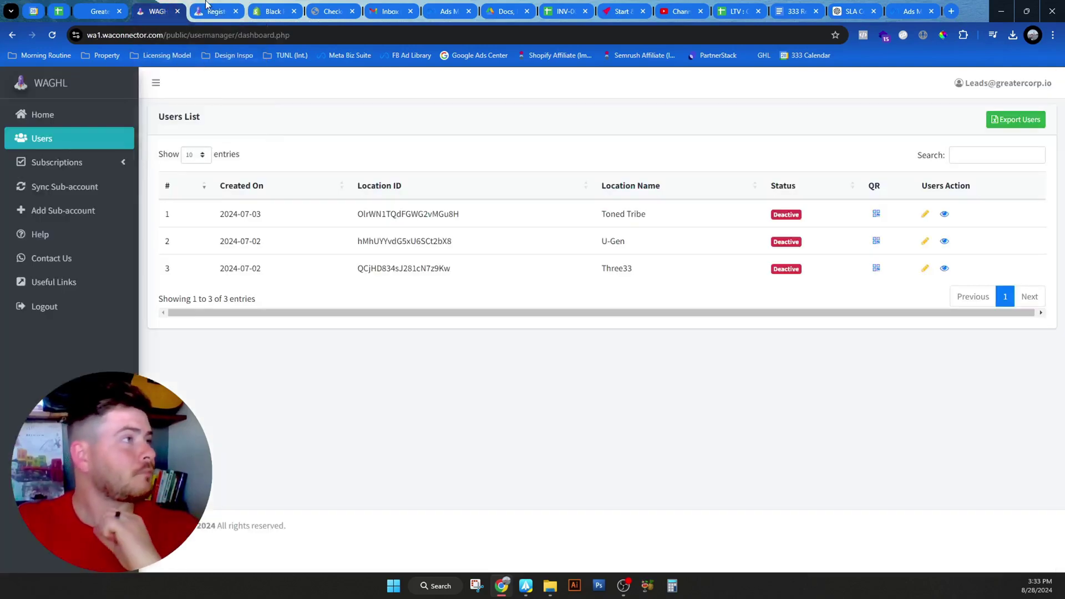
pyautogui.click(236, 11)
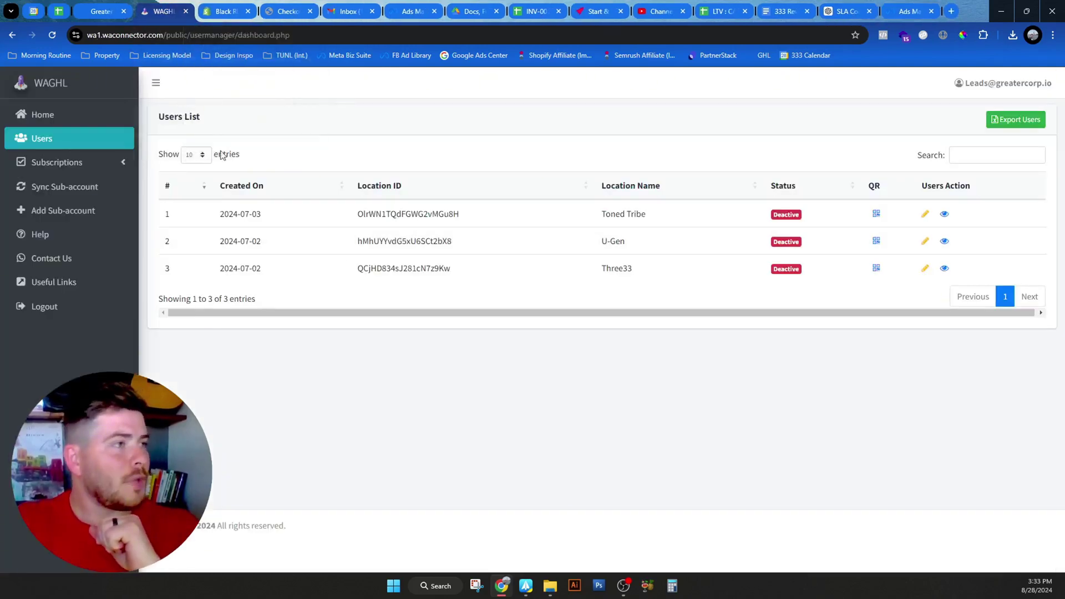
pyautogui.click(67, 122)
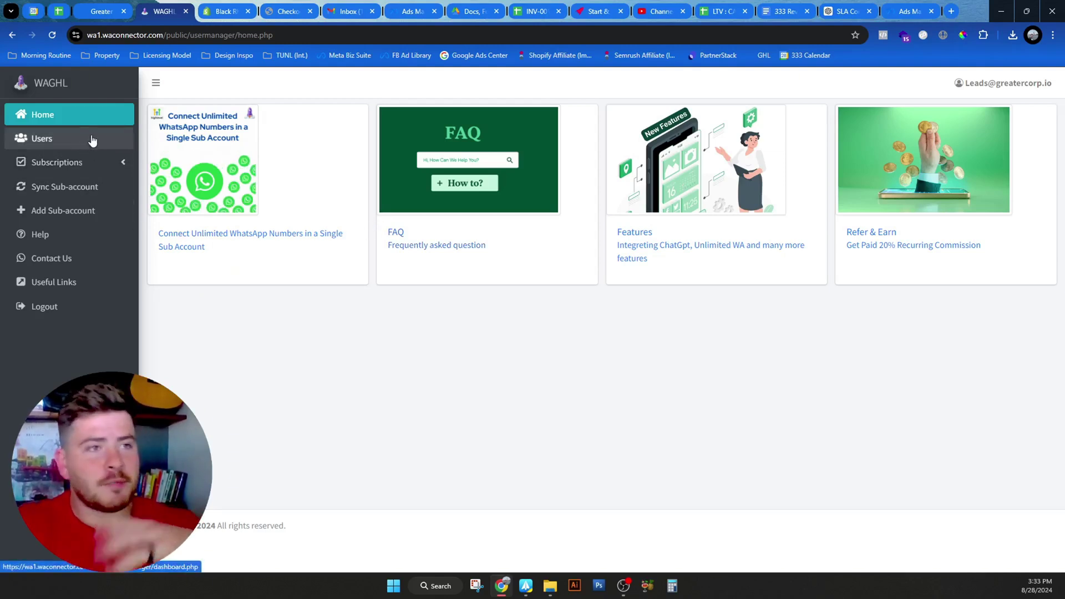
pyautogui.click(50, 141)
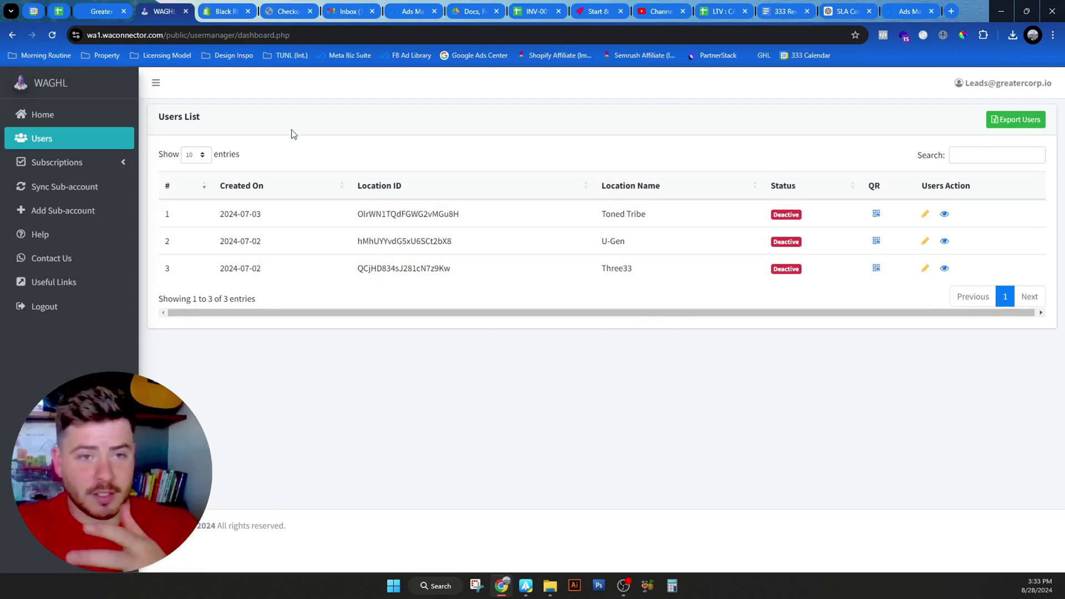
pyautogui.moveTo(117, 4)
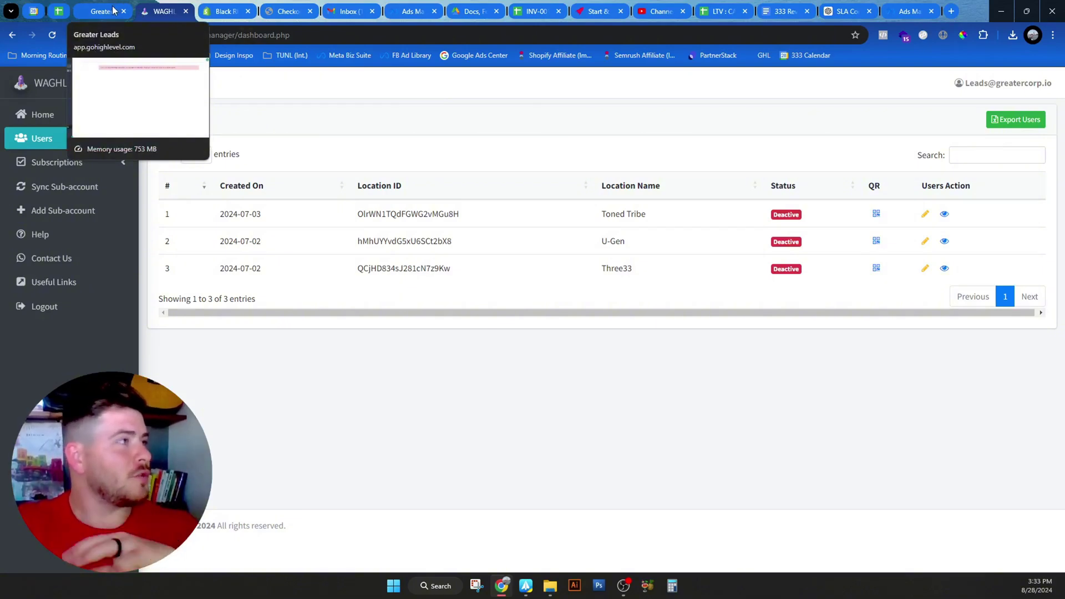
# Switch from the Three33 sub-account to the agency view's Client List.
pyautogui.click(114, 10)
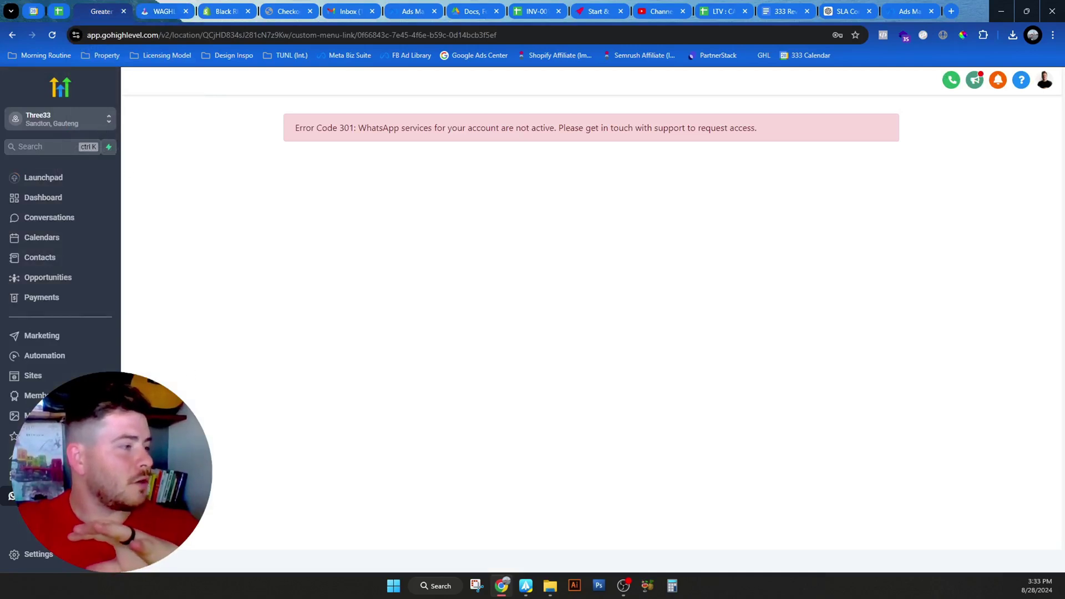
pyautogui.click(164, 10)
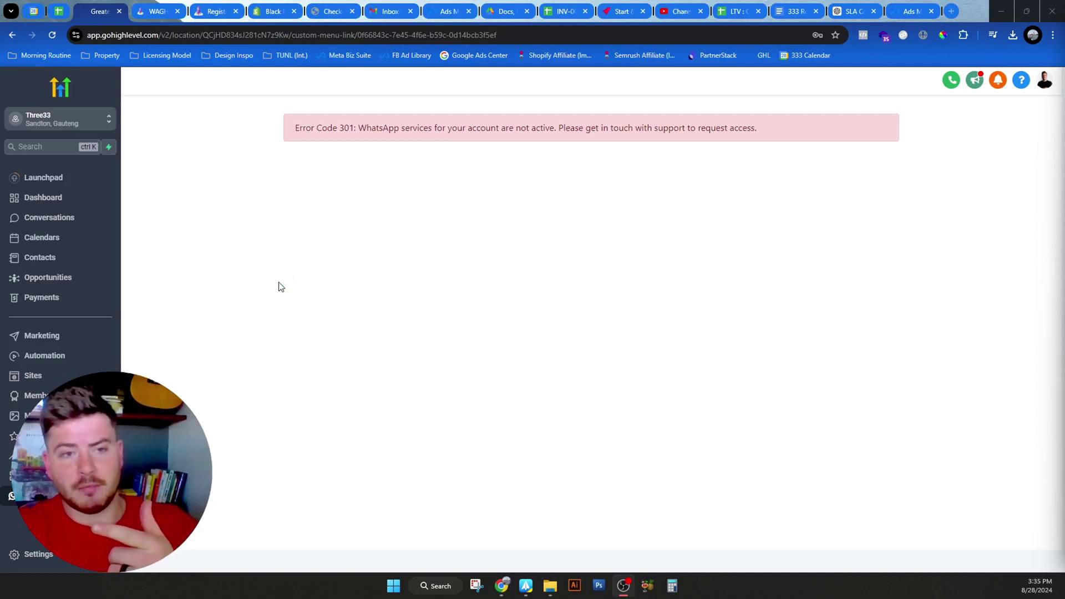
pyautogui.click(104, 124)
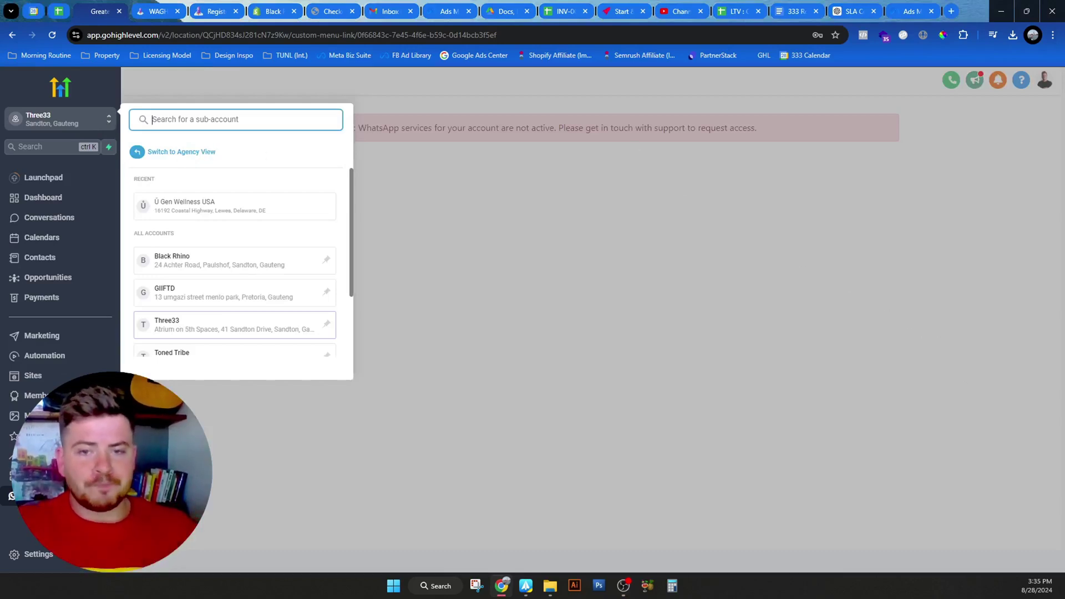
pyautogui.click(187, 154)
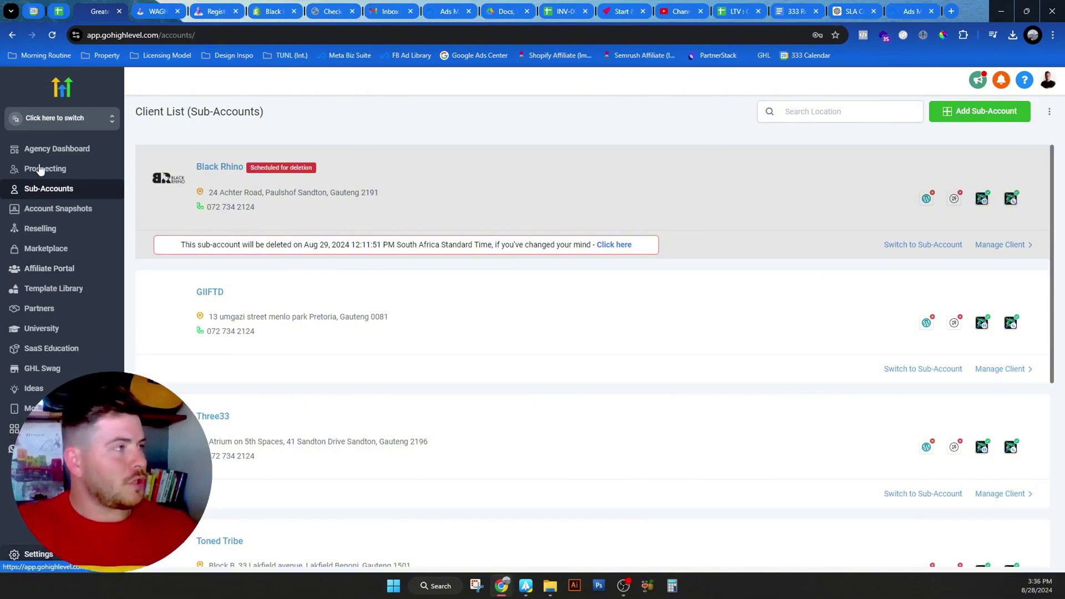
pyautogui.click(111, 118)
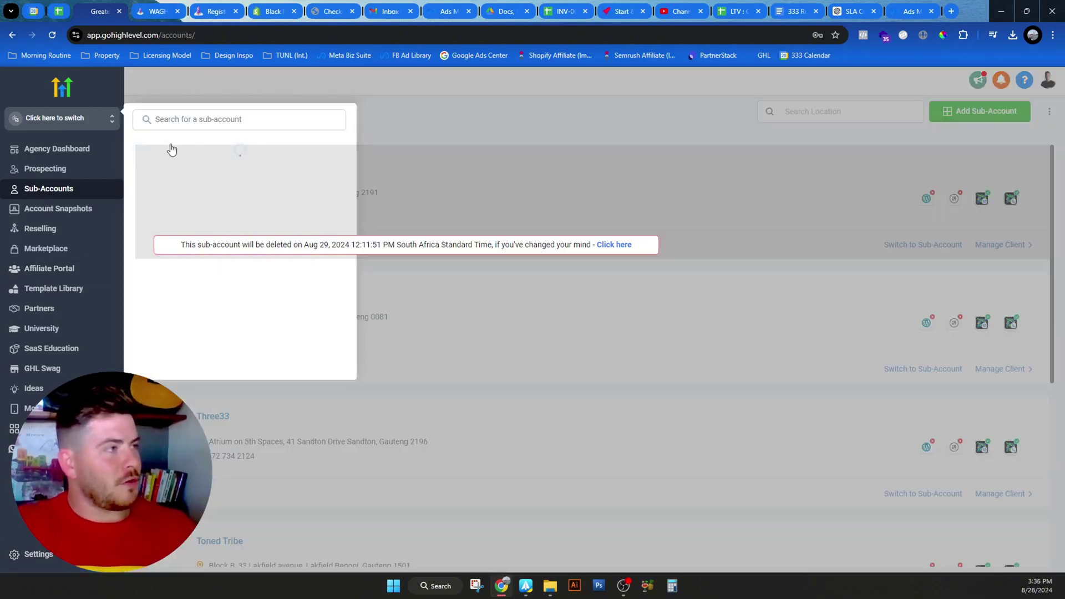
pyautogui.click(218, 85)
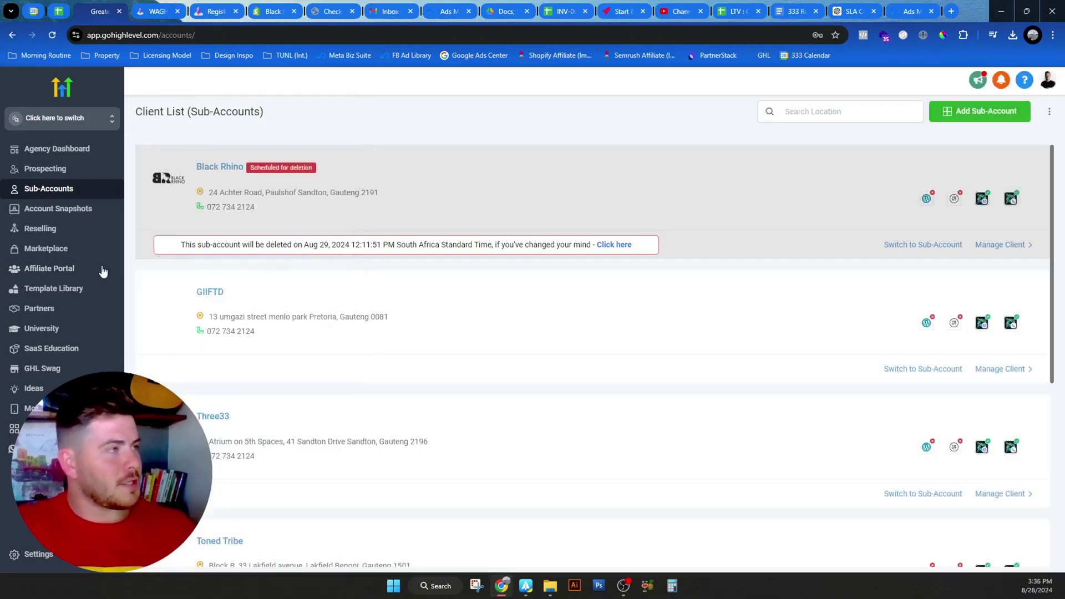
# Open agency Settings > Custom Menu Links and select the WhatsApp Integration link's URL.
pyautogui.click(36, 554)
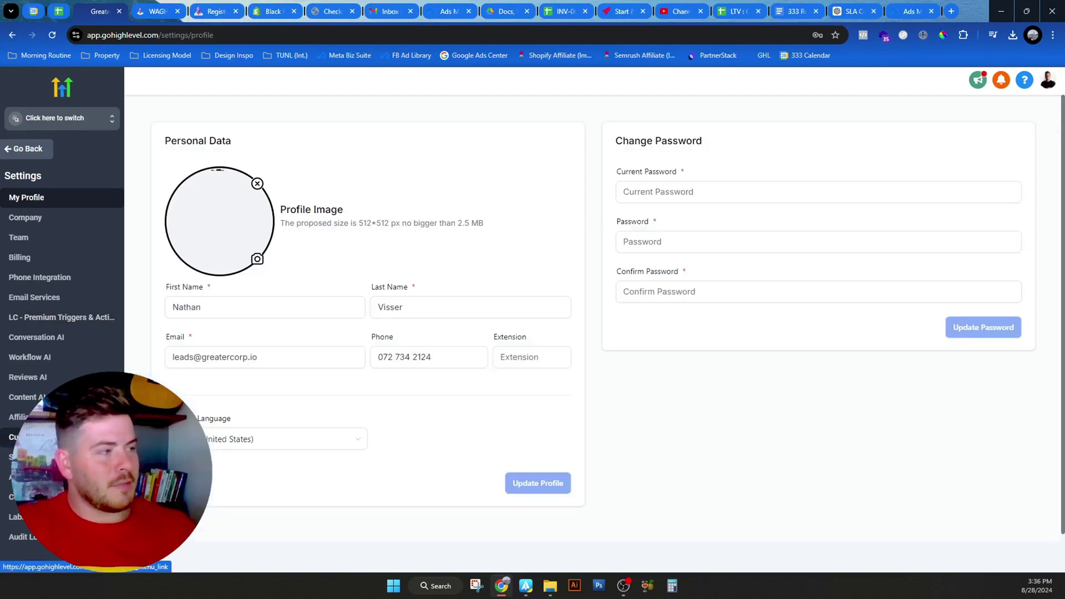
pyautogui.click(23, 437)
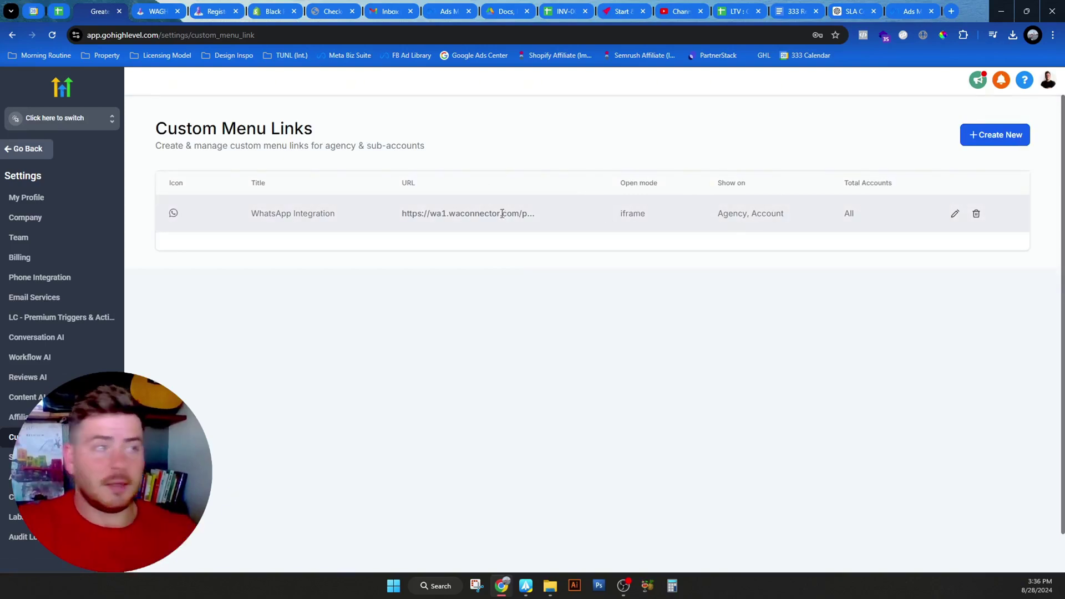
pyautogui.tripleClick(425, 214)
pyautogui.click(524, 213)
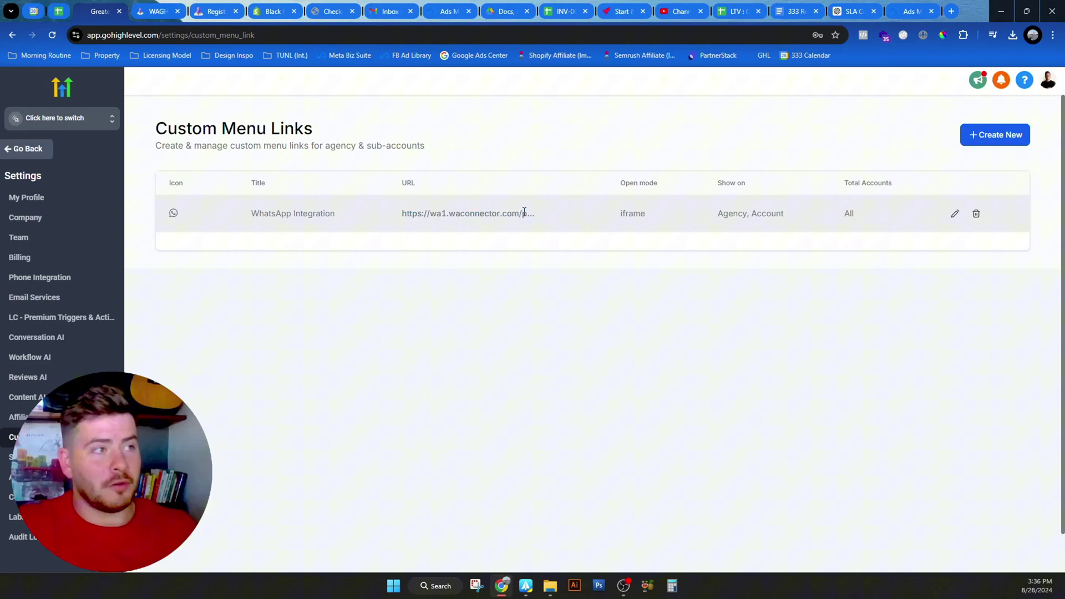
pyautogui.tripleClick(490, 213)
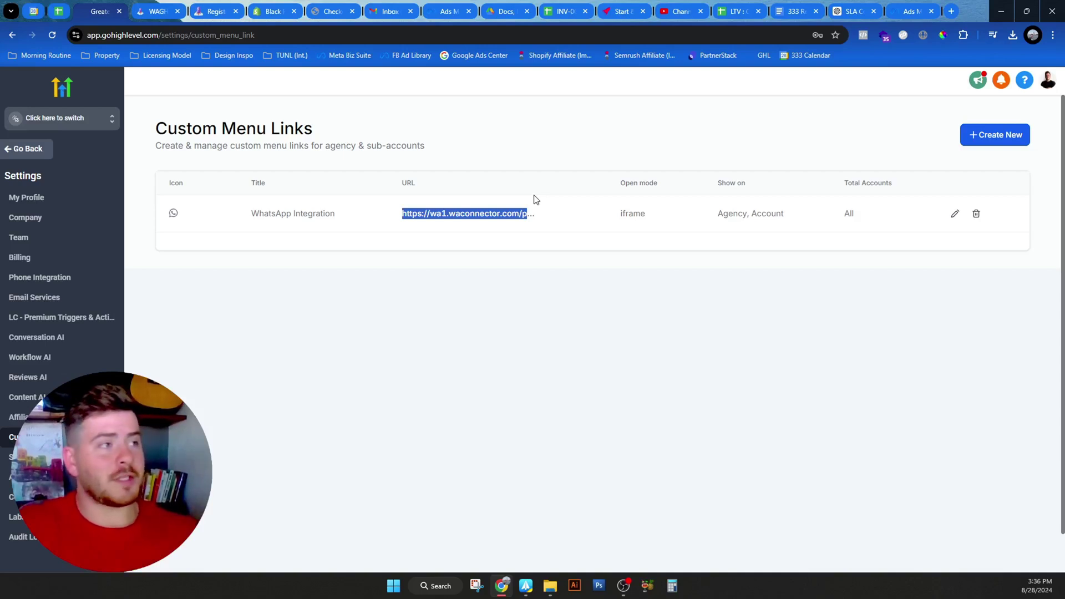
pyautogui.click(357, 298)
pyautogui.click(992, 138)
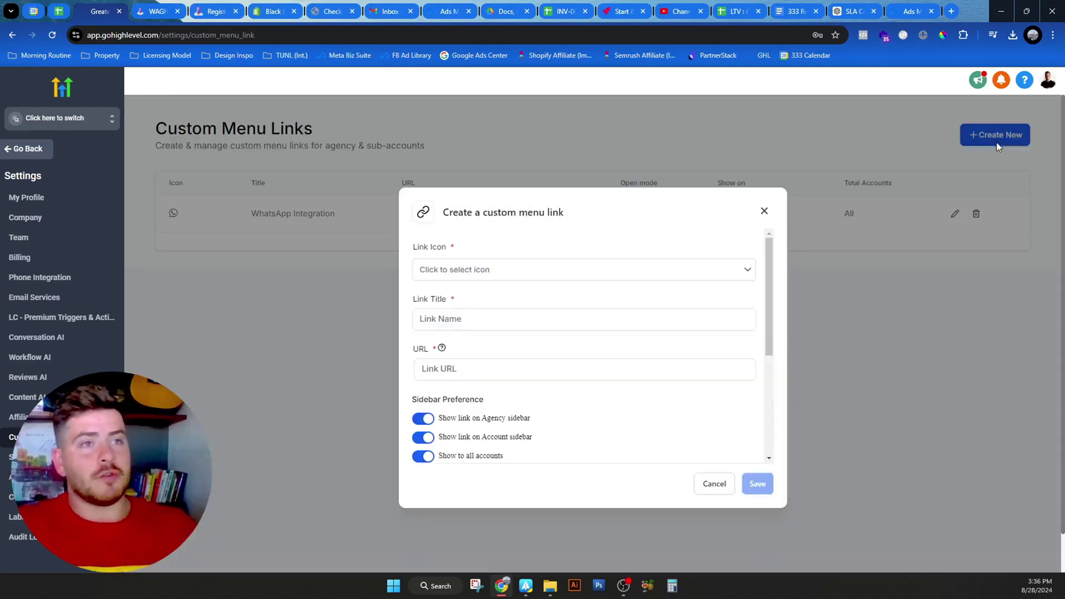
pyautogui.click(568, 269)
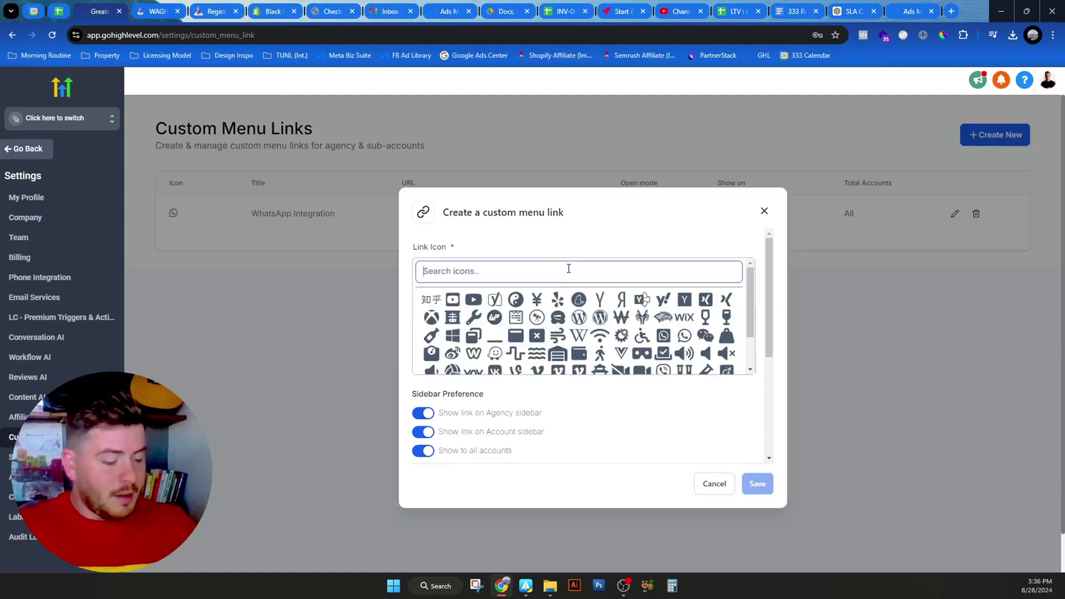
pyautogui.write('wha')
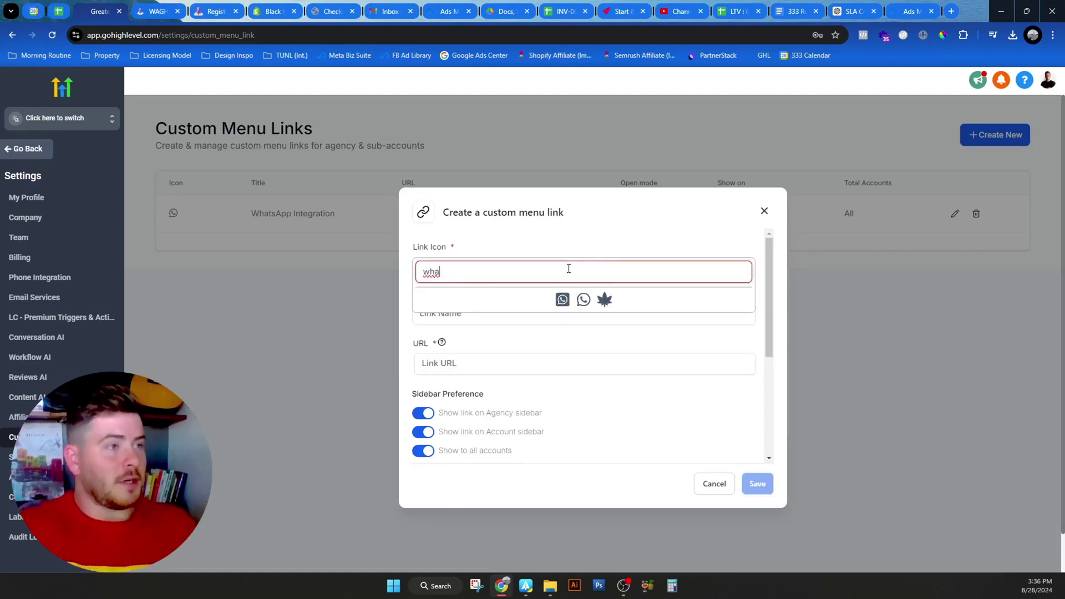
pyautogui.click(584, 302)
pyautogui.click(465, 318)
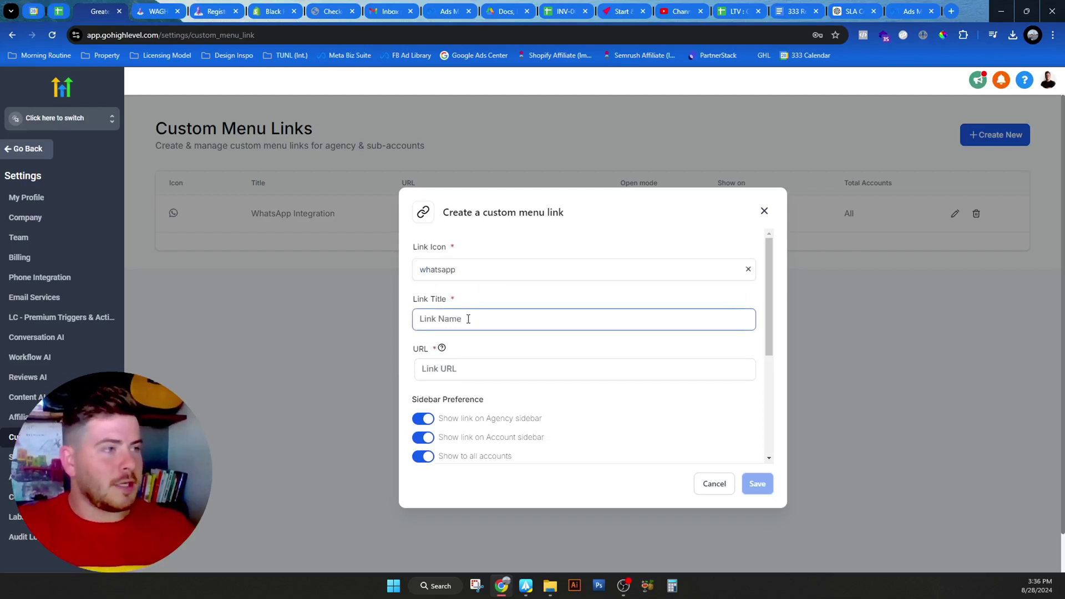
pyautogui.write('Wh')
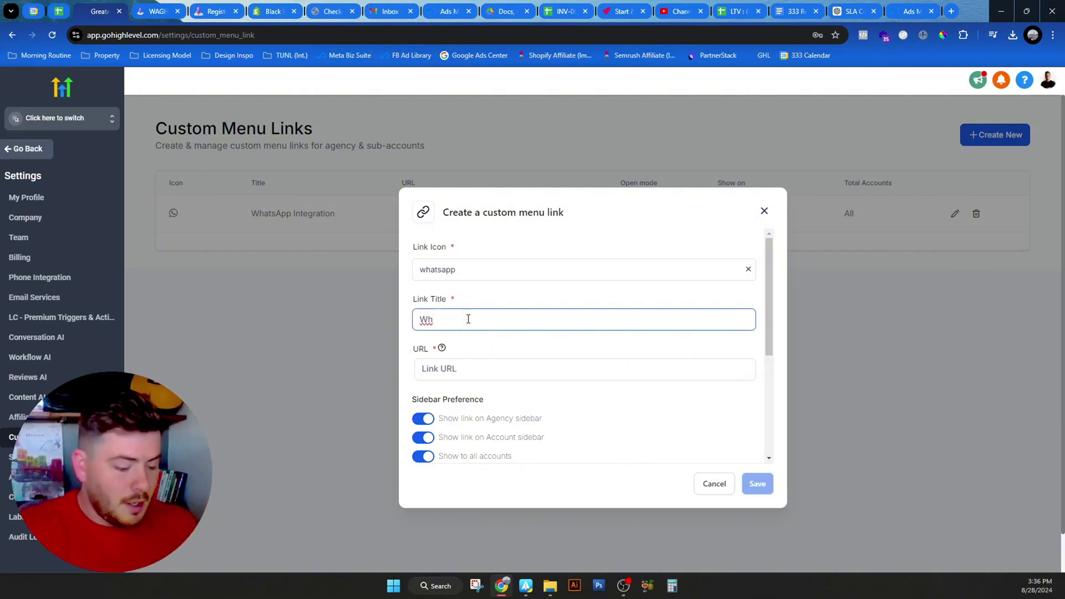
pyautogui.write('as')
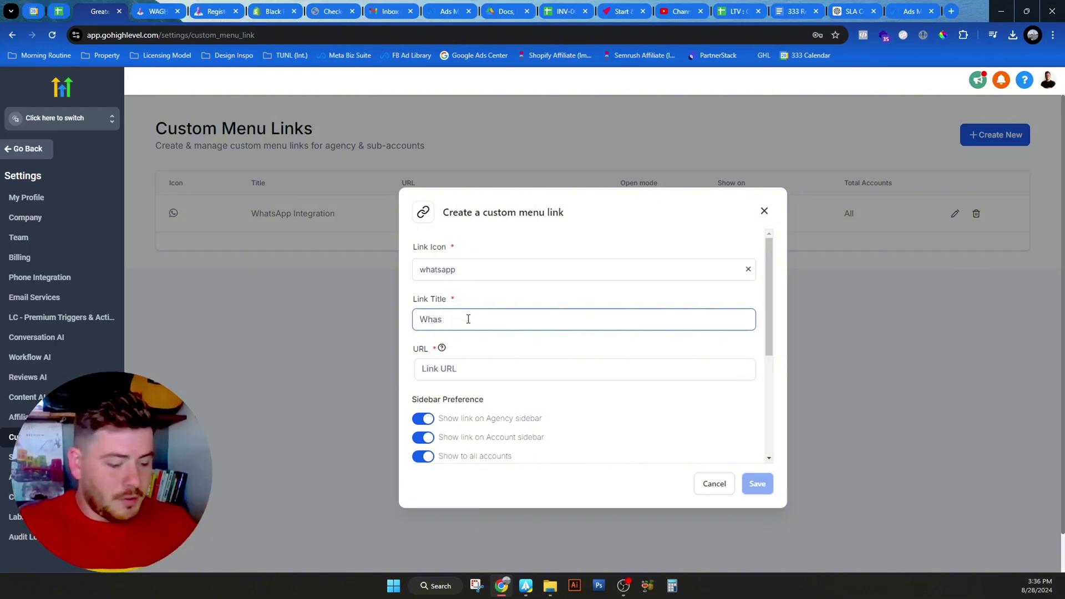
pyautogui.write('tapp In')
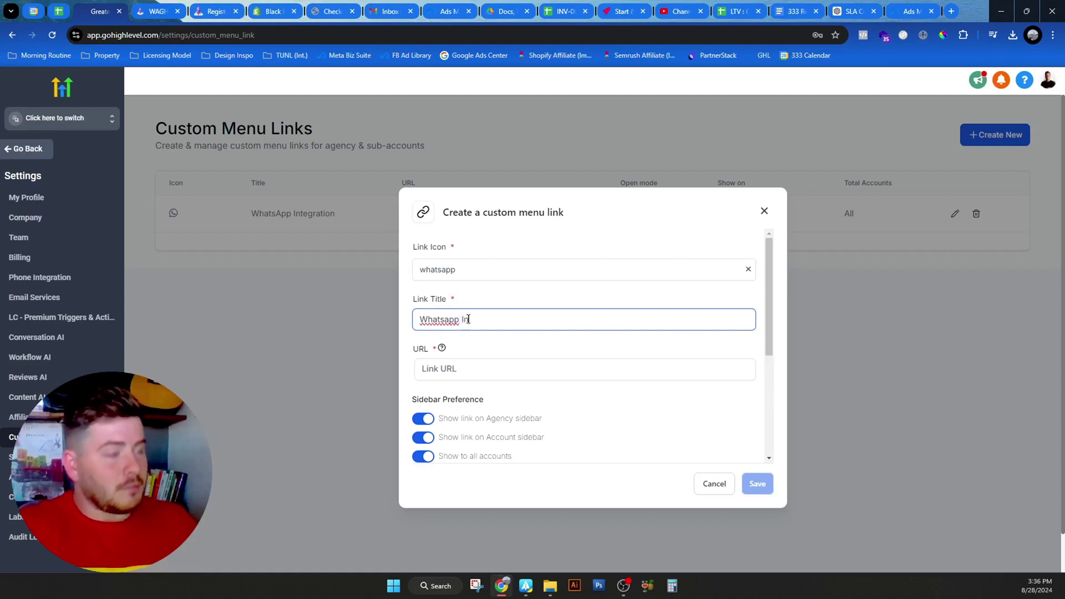
pyautogui.write('tegration')
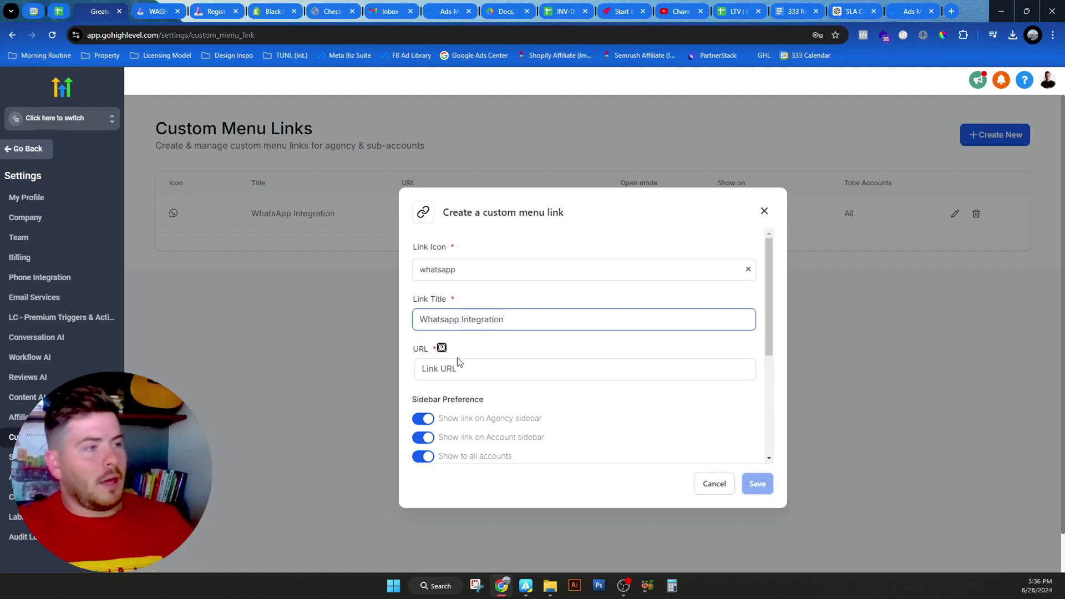
pyautogui.click(472, 369)
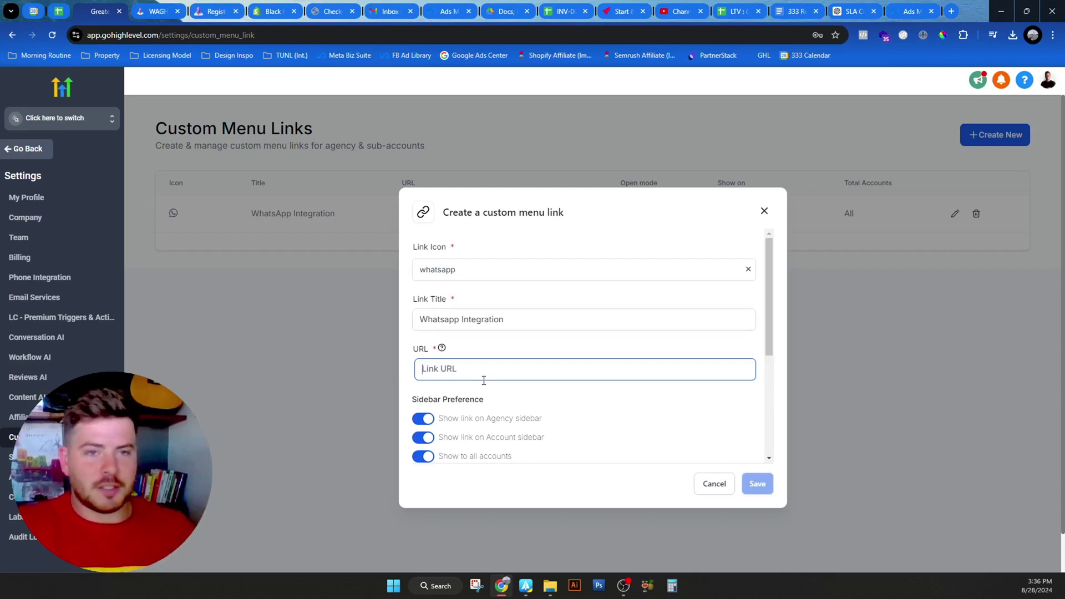
pyautogui.scroll(-1, 488, 394)
pyautogui.scroll(-5, 491, 399)
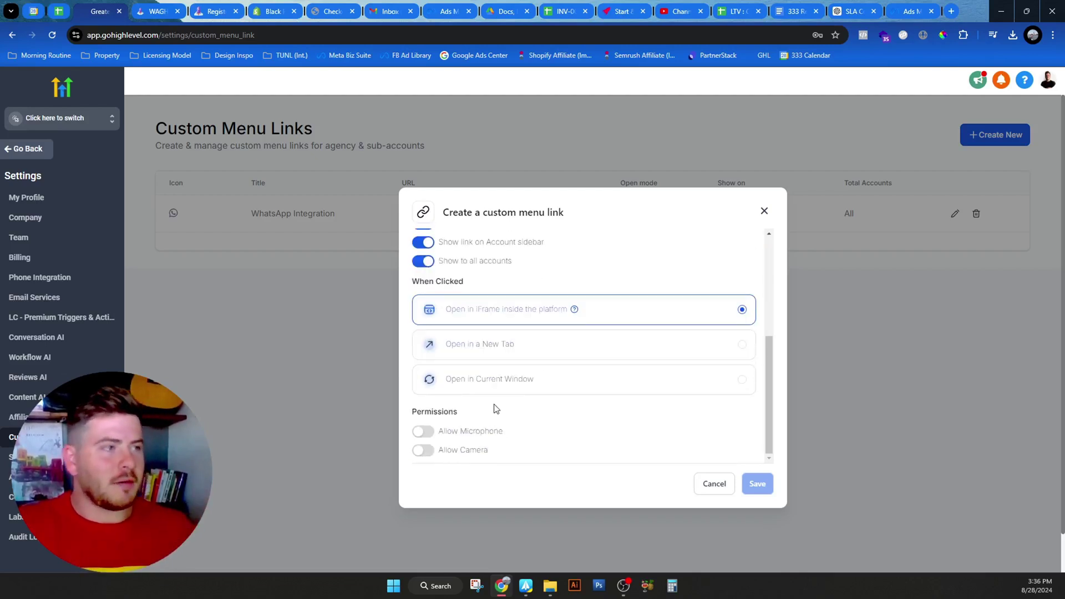
pyautogui.scroll(6, 599, 395)
pyautogui.moveTo(766, 329); pyautogui.dragTo(771, 452)
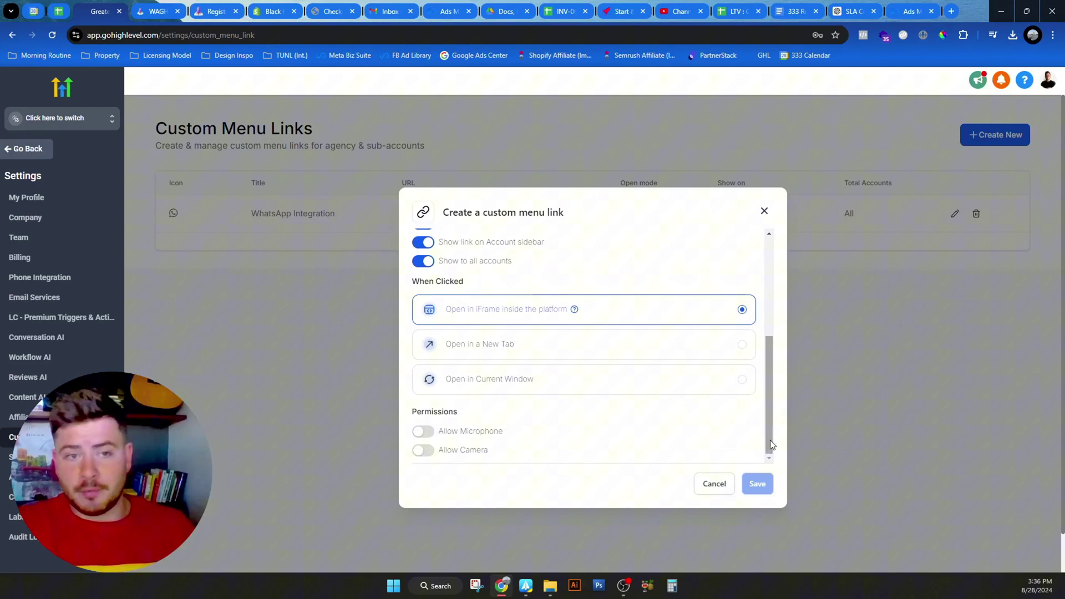
pyautogui.scroll(1, 638, 366)
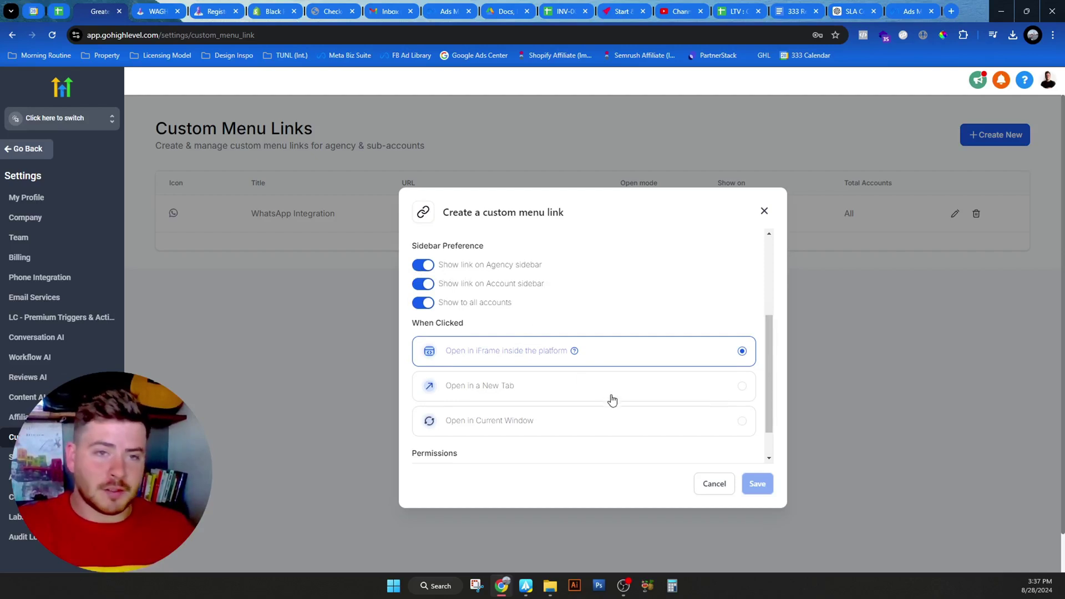
pyautogui.scroll(-1, 769, 369)
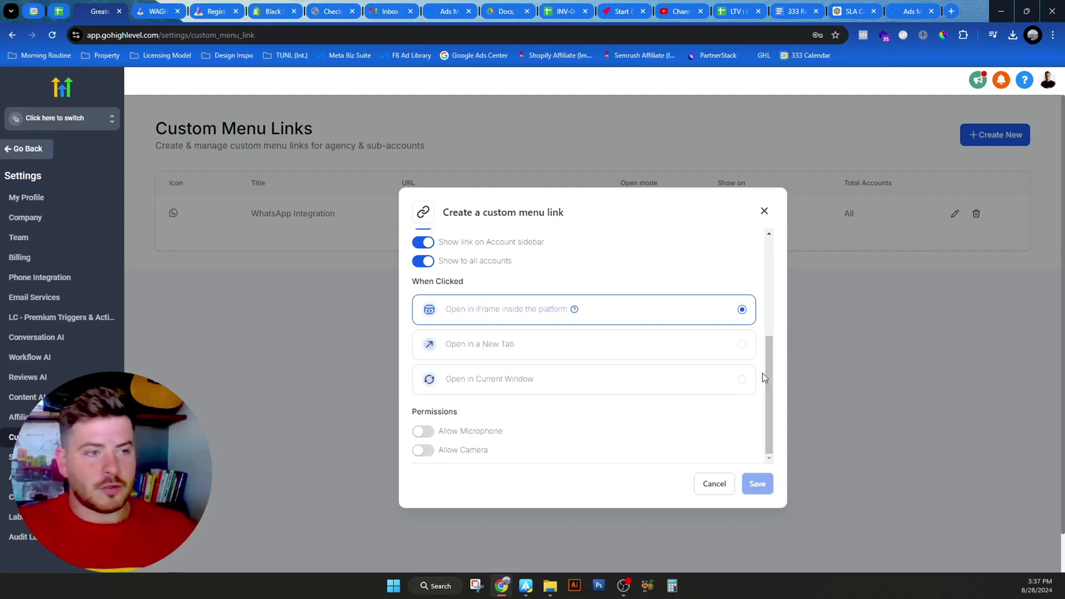
pyautogui.moveTo(763, 381); pyautogui.dragTo(781, 209)
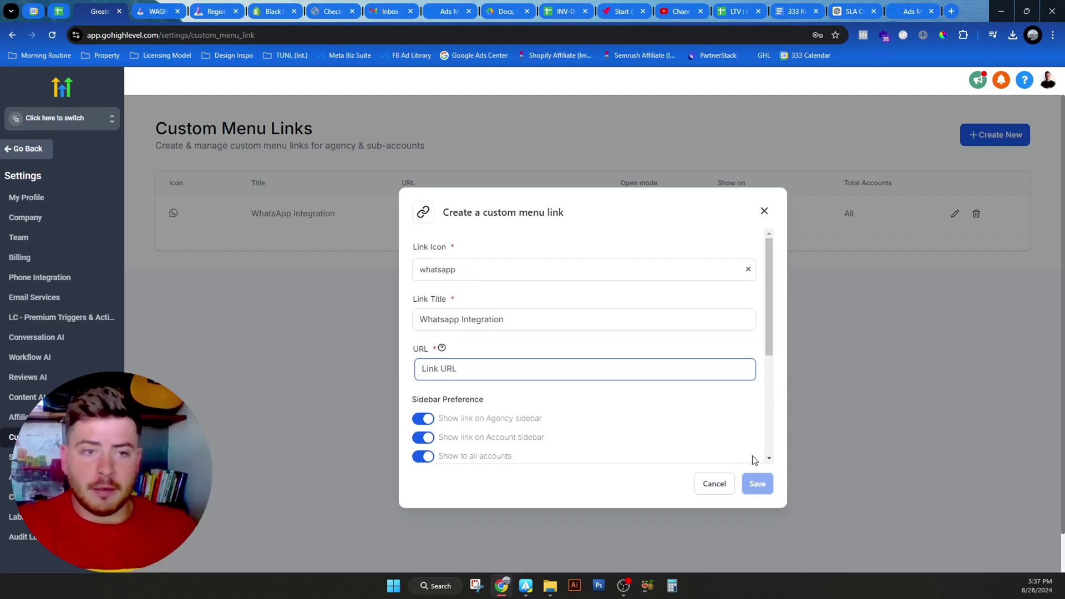
pyautogui.click(764, 211)
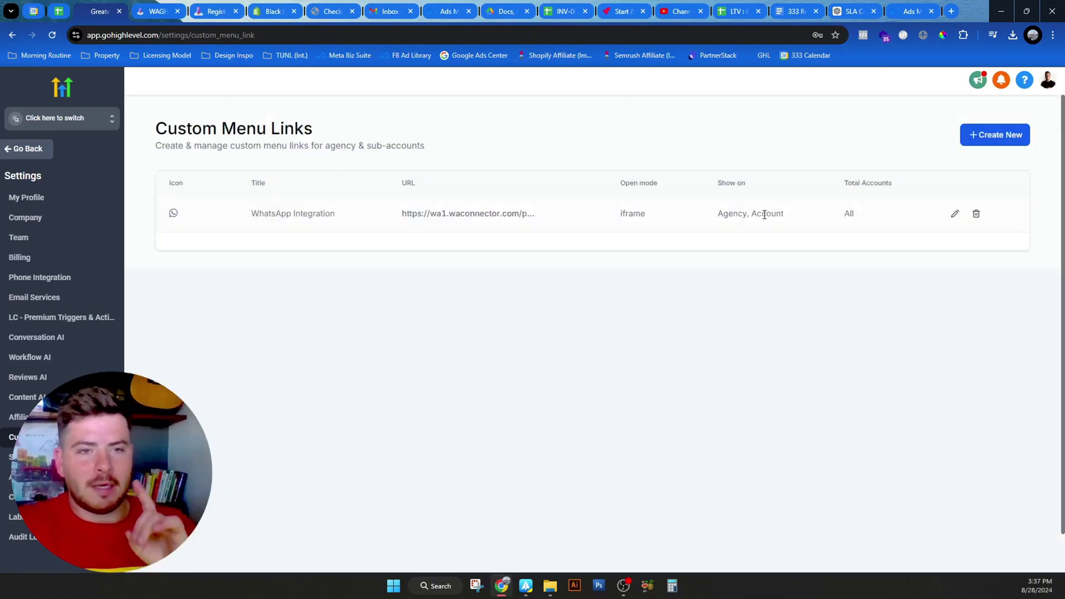
# Go to the Black Rhino sub-account's Business Profile and copy its Location ID.
pyautogui.click(28, 149)
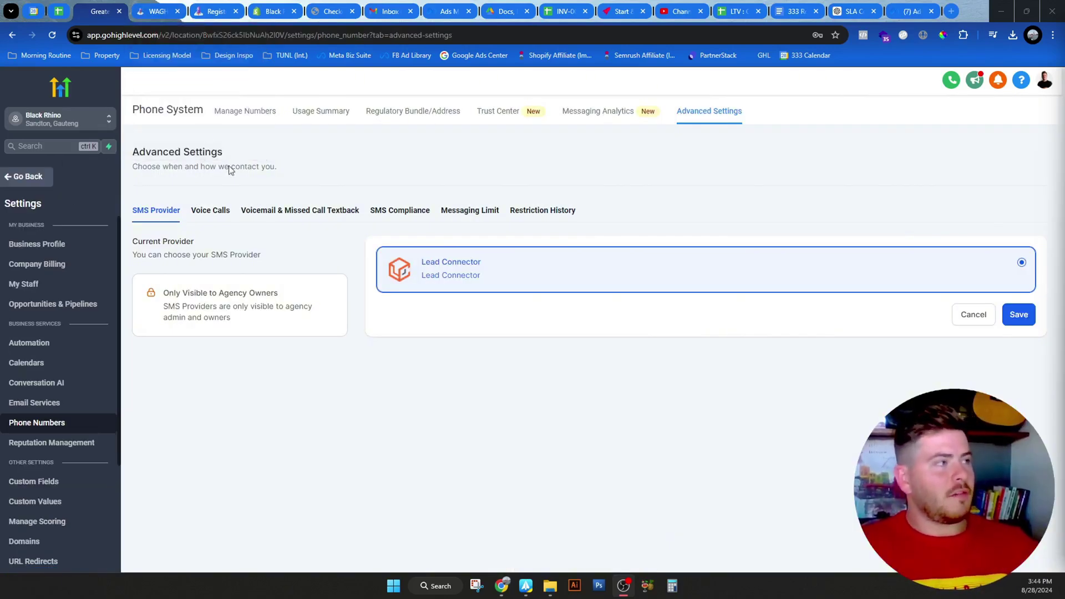
pyautogui.click(79, 247)
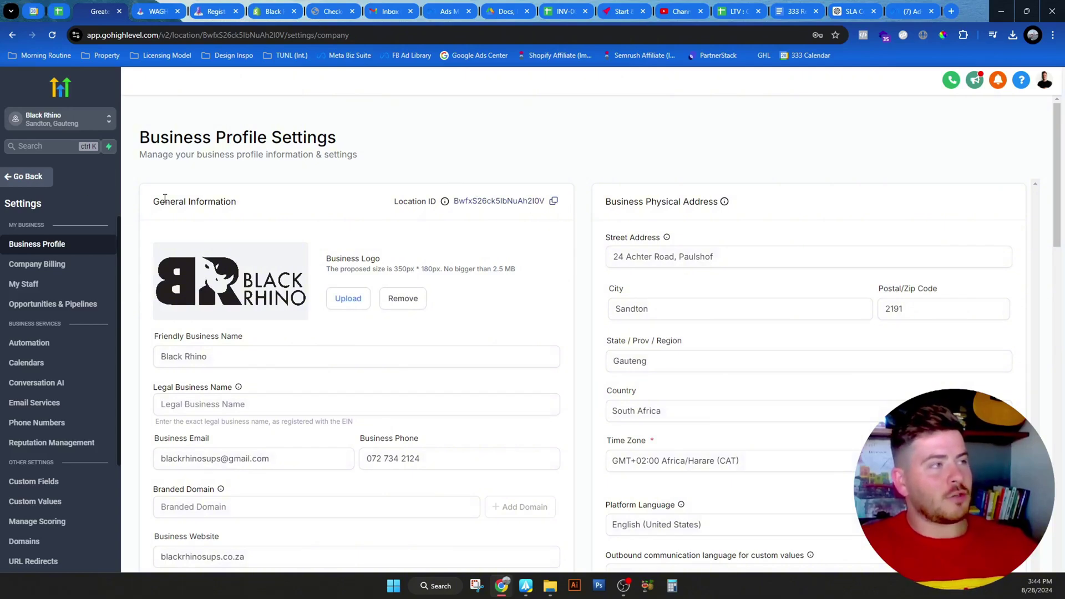
pyautogui.moveTo(151, 200); pyautogui.dragTo(605, 206)
pyautogui.click(605, 206)
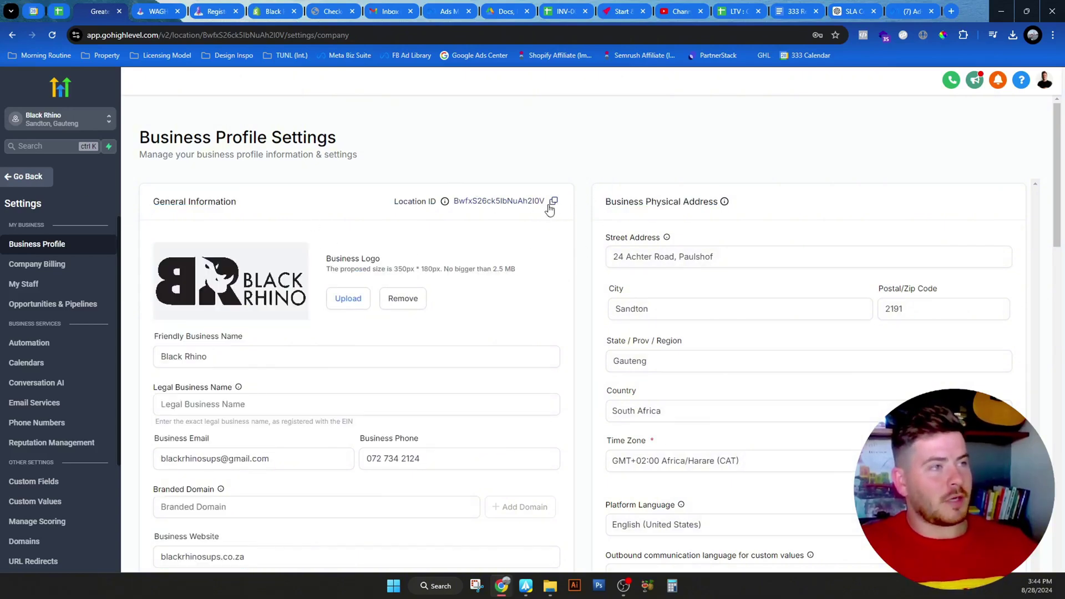
pyautogui.click(554, 201)
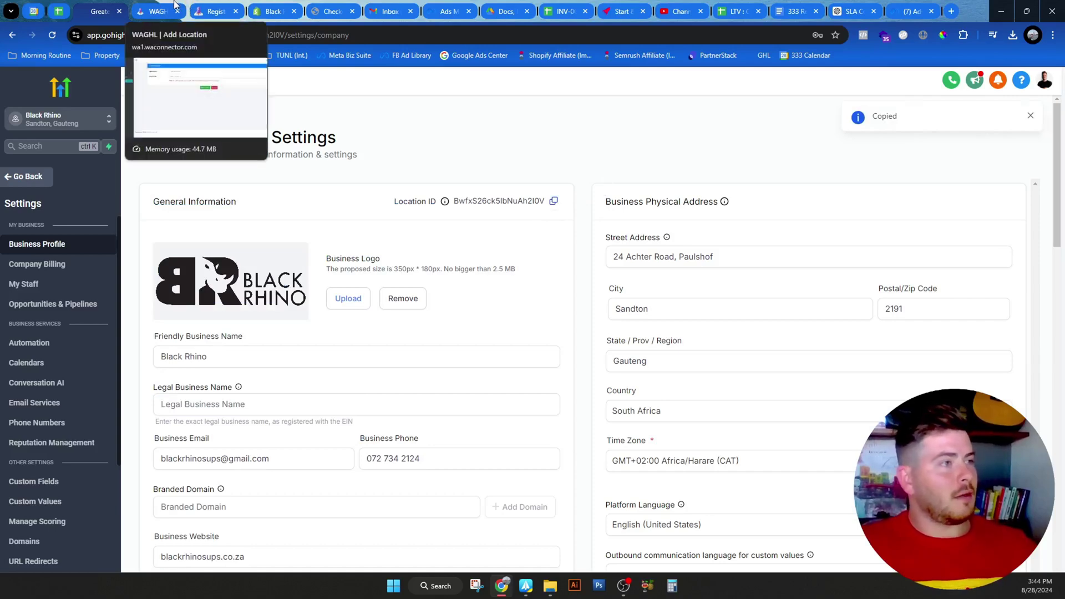
# Add the location in WAGHL with agent name 'Black Rhino' and the pasted Location ID.
pyautogui.click(169, 6)
pyautogui.click(441, 158)
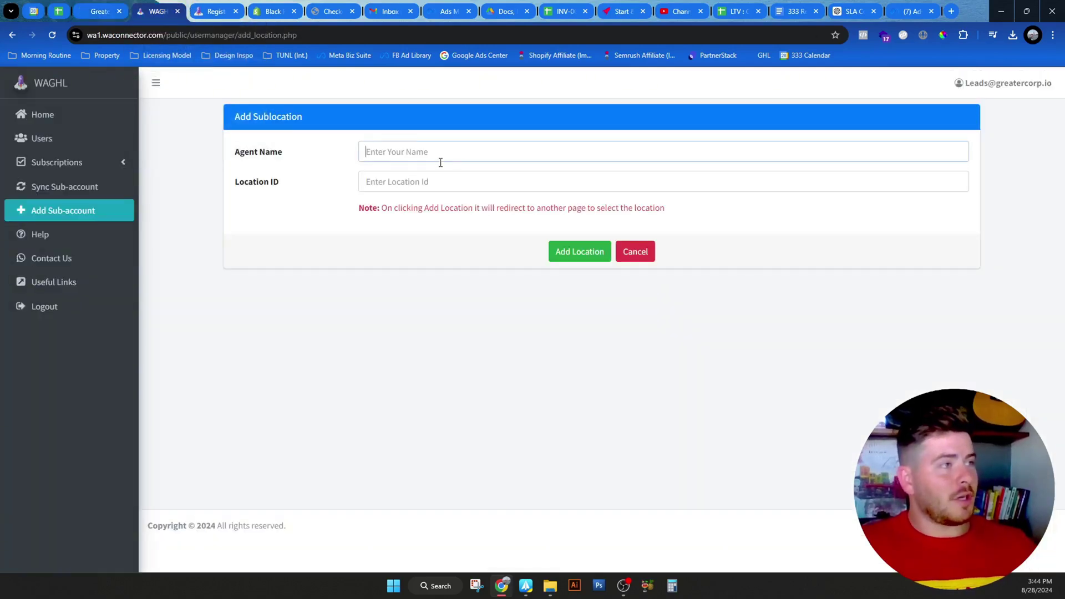
pyautogui.write('Blac')
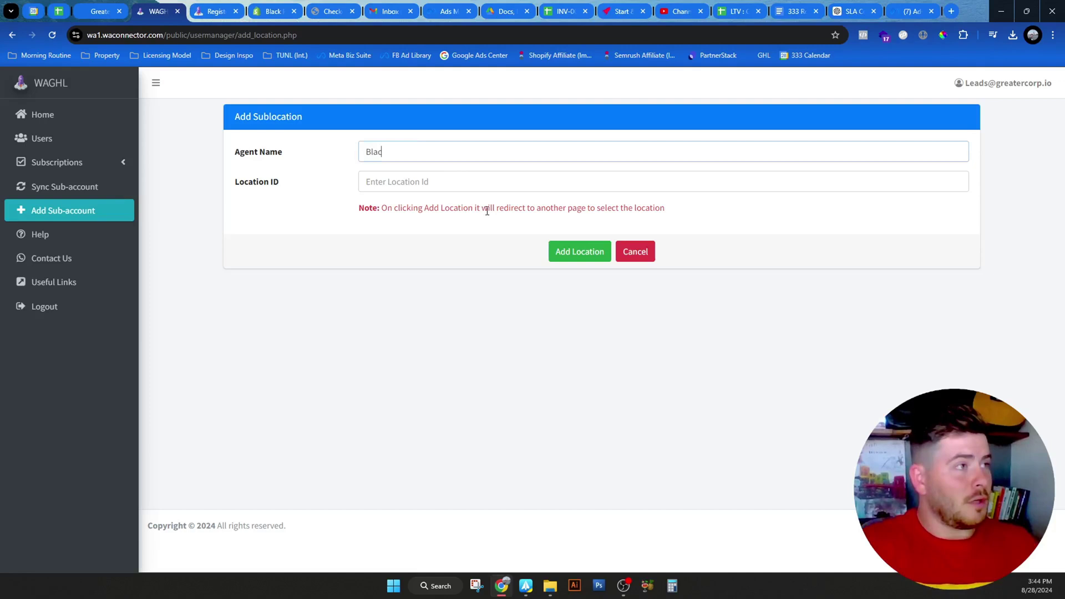
pyautogui.write('k R')
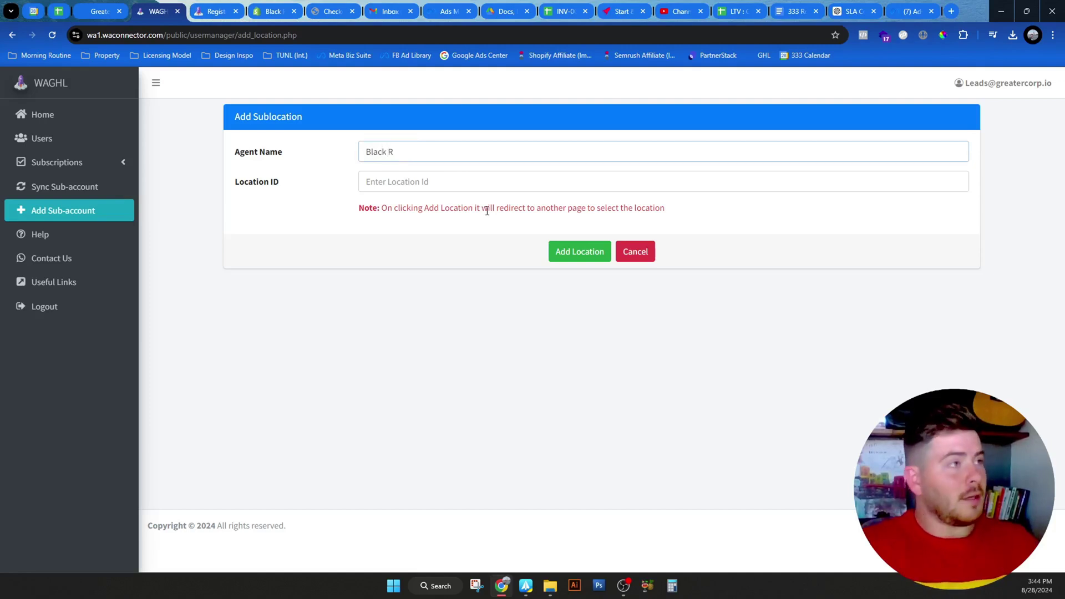
pyautogui.write('hino')
pyautogui.hotkey('ctrl', 'v')
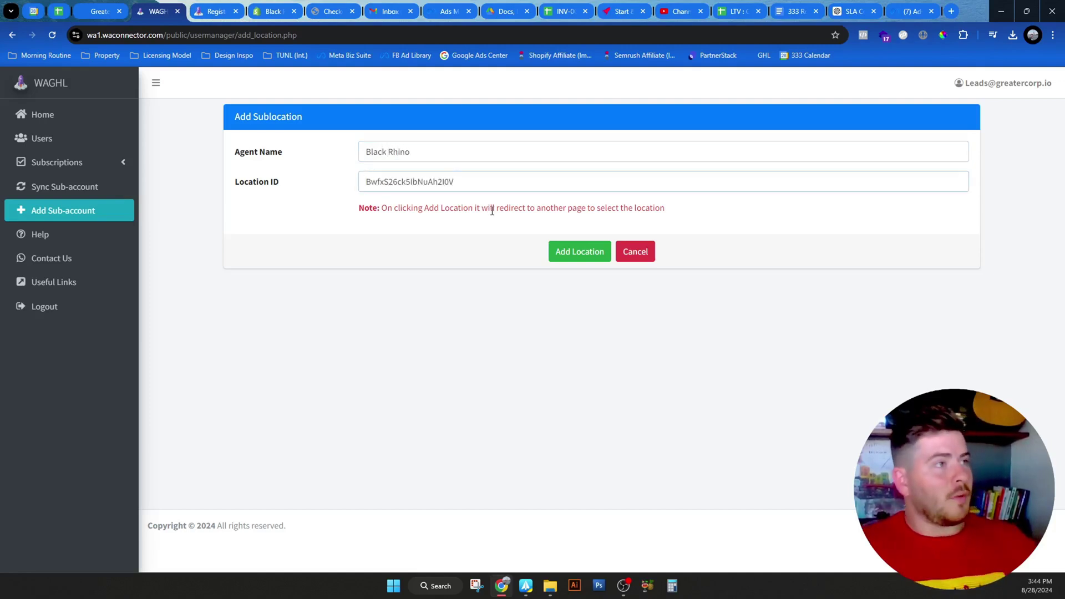
pyautogui.write('Suplp')
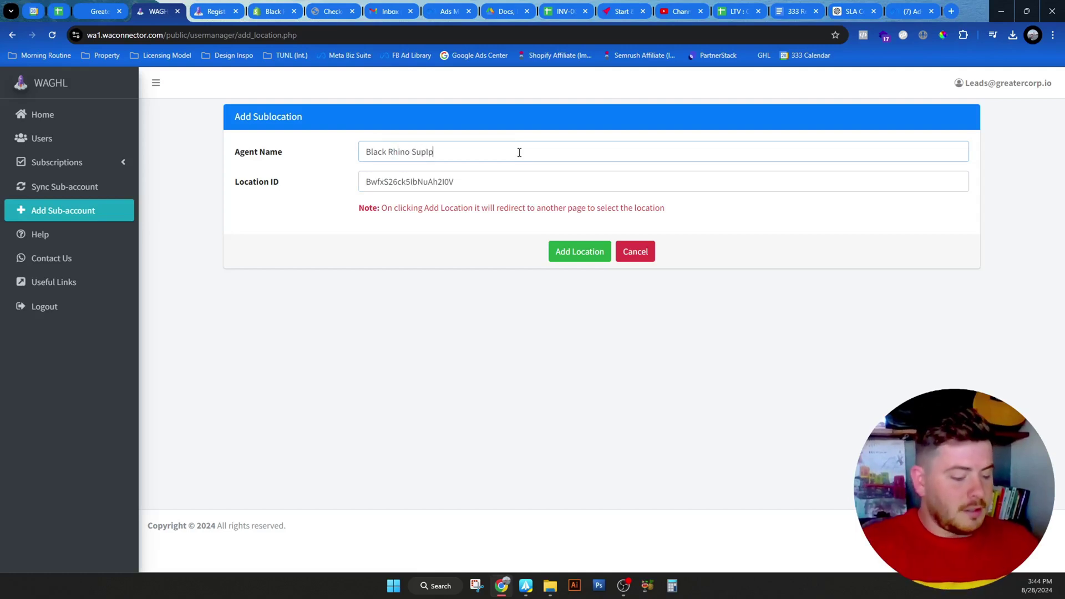
pyautogui.press('BackSpace')
pyautogui.press('BackSpace')
pyautogui.write('pleme')
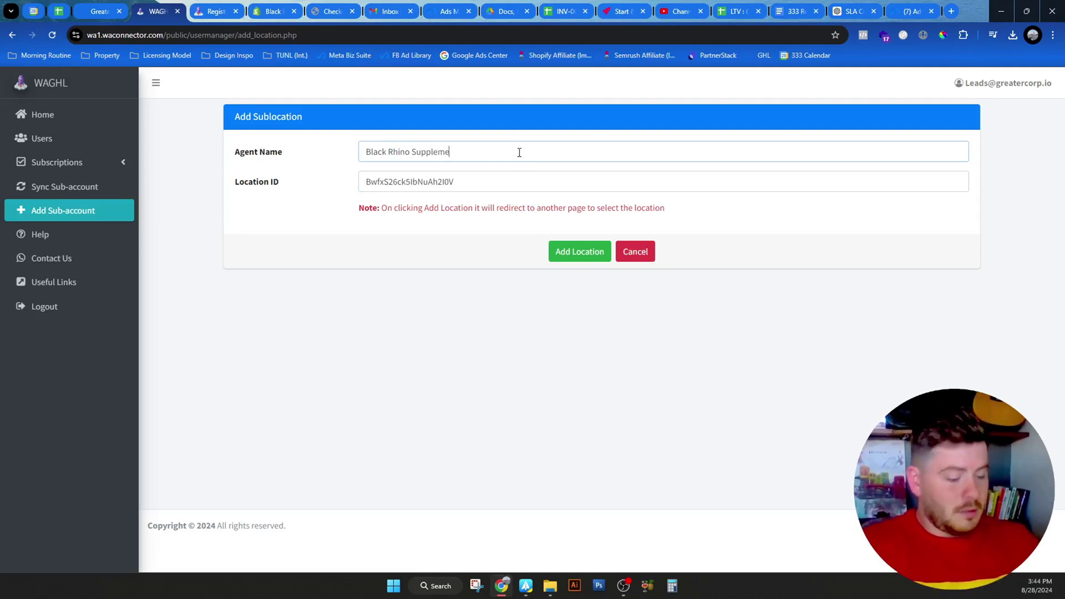
pyautogui.click(599, 252)
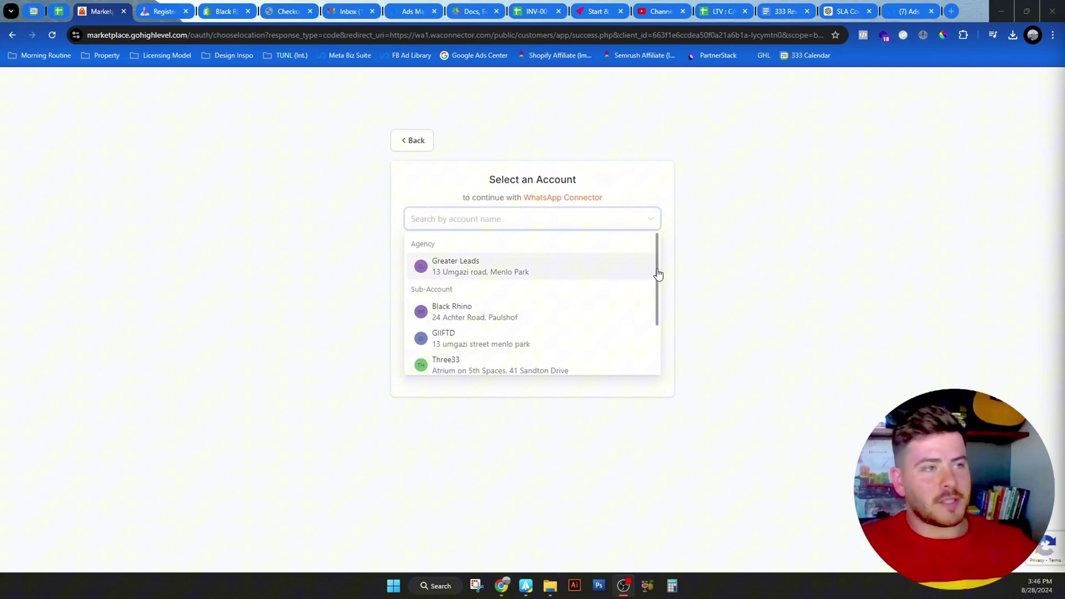
# Choose Black Rhino in the account chooser and proceed with WA1 Connector SMS checked.
pyautogui.moveTo(656, 273); pyautogui.dragTo(644, 309)
pyautogui.click(644, 306)
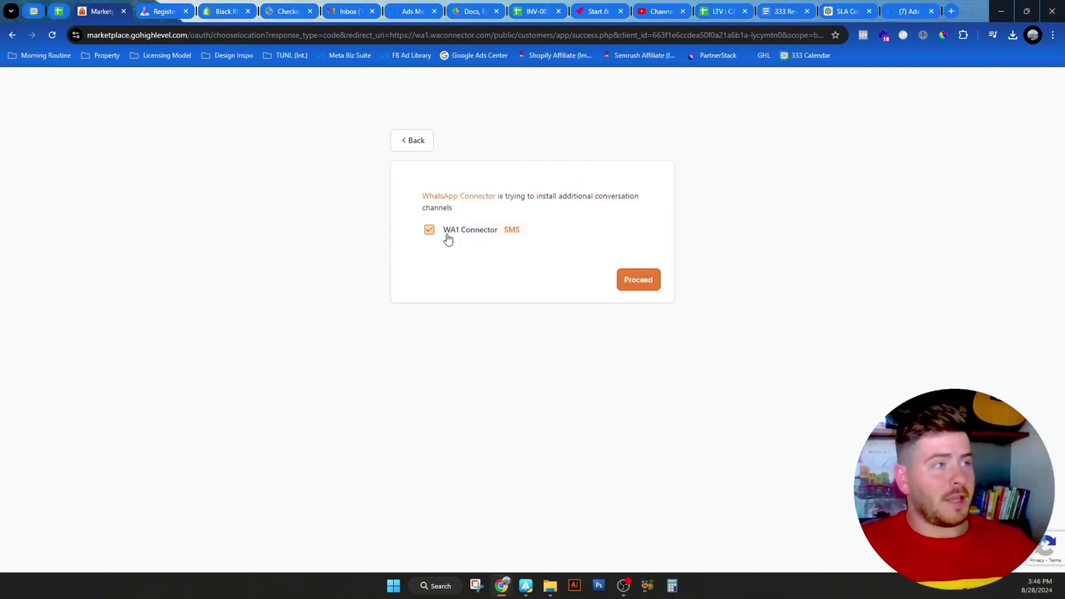
pyautogui.click(651, 282)
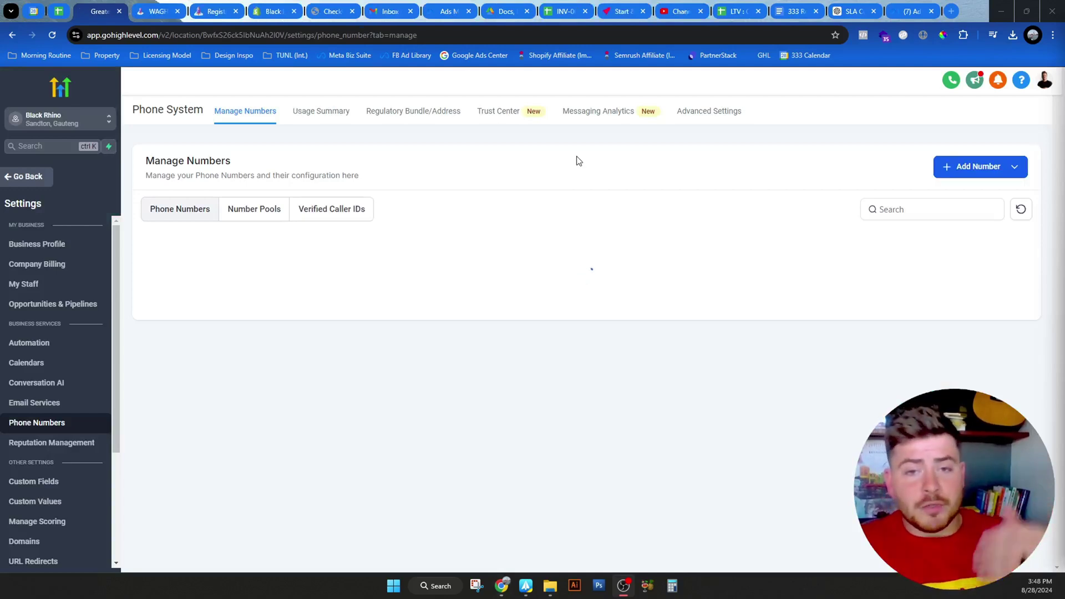
# Select and save WA1 Connector under Advanced Settings > SMS Provider, then return to the WhatsApp page.
pyautogui.click(707, 112)
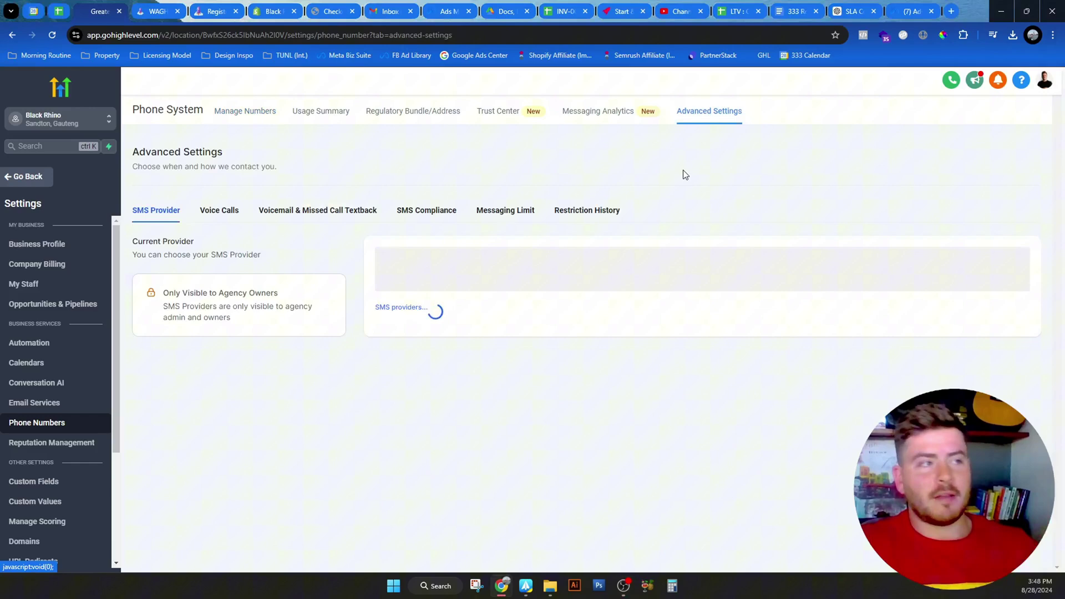
pyautogui.click(971, 338)
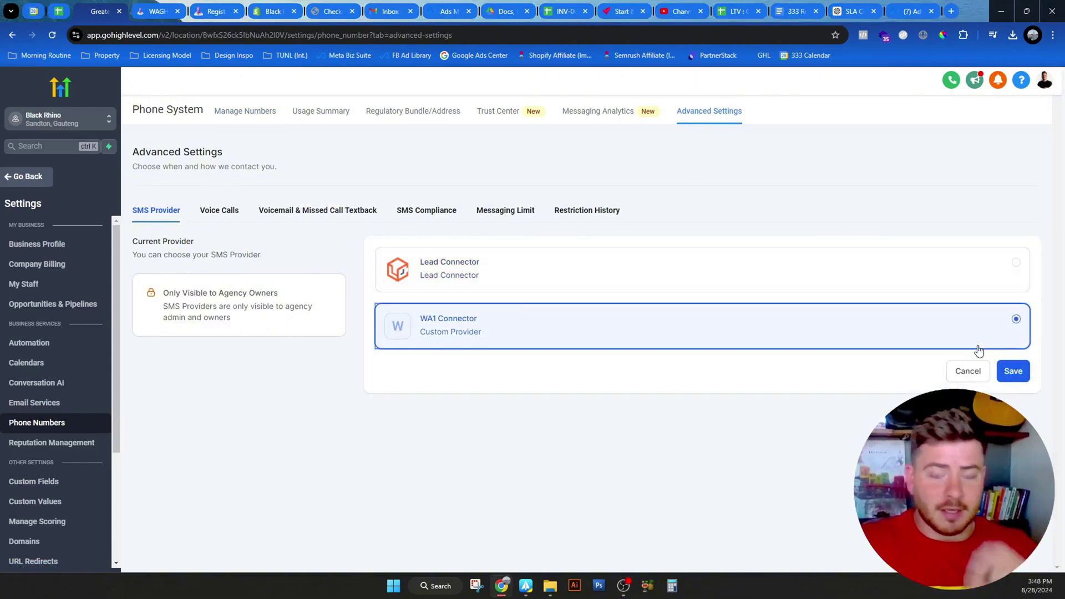
pyautogui.click(1022, 370)
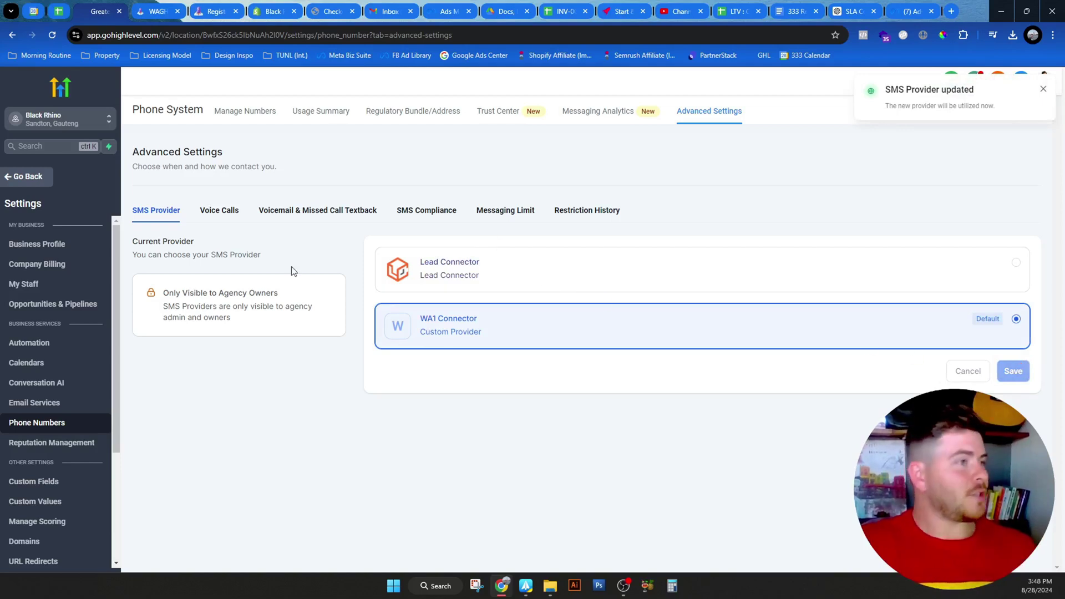
pyautogui.click(39, 178)
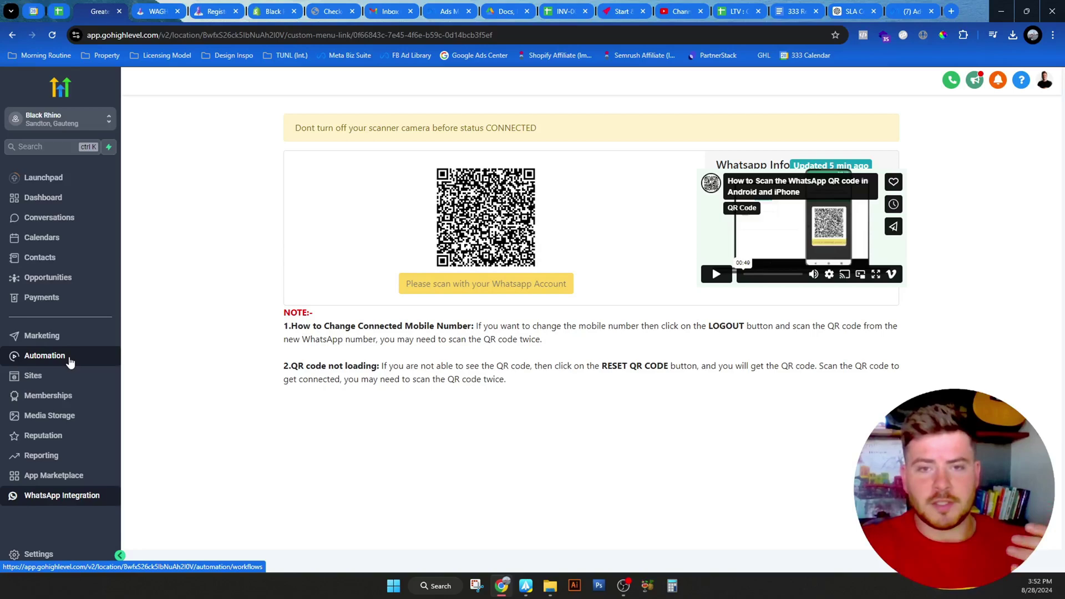
# Create a workflow from scratch in Automation and add an action step below the trigger.
pyautogui.click(69, 361)
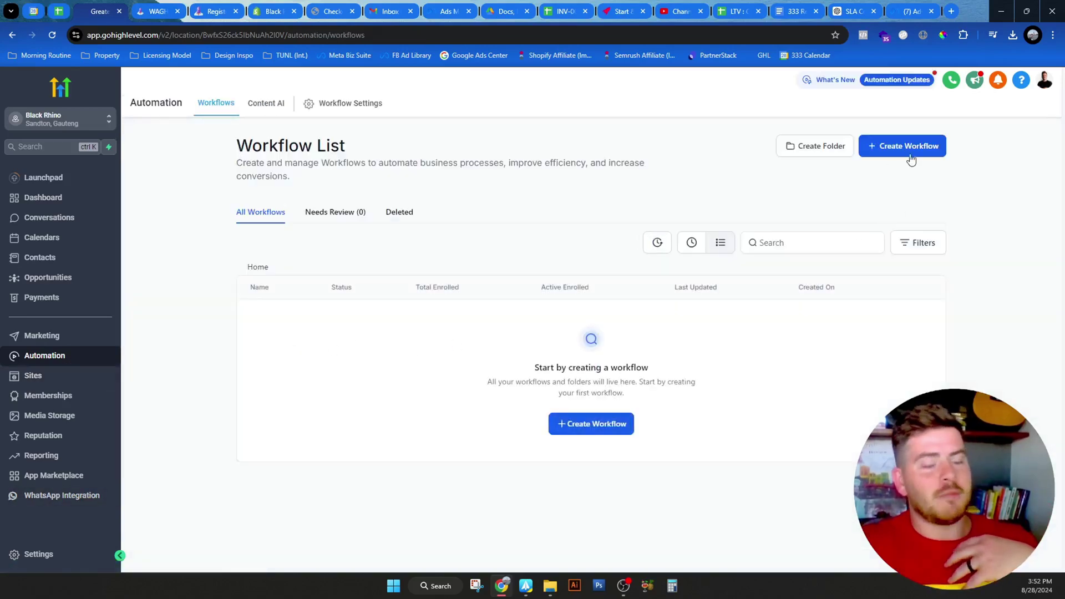
pyautogui.click(924, 154)
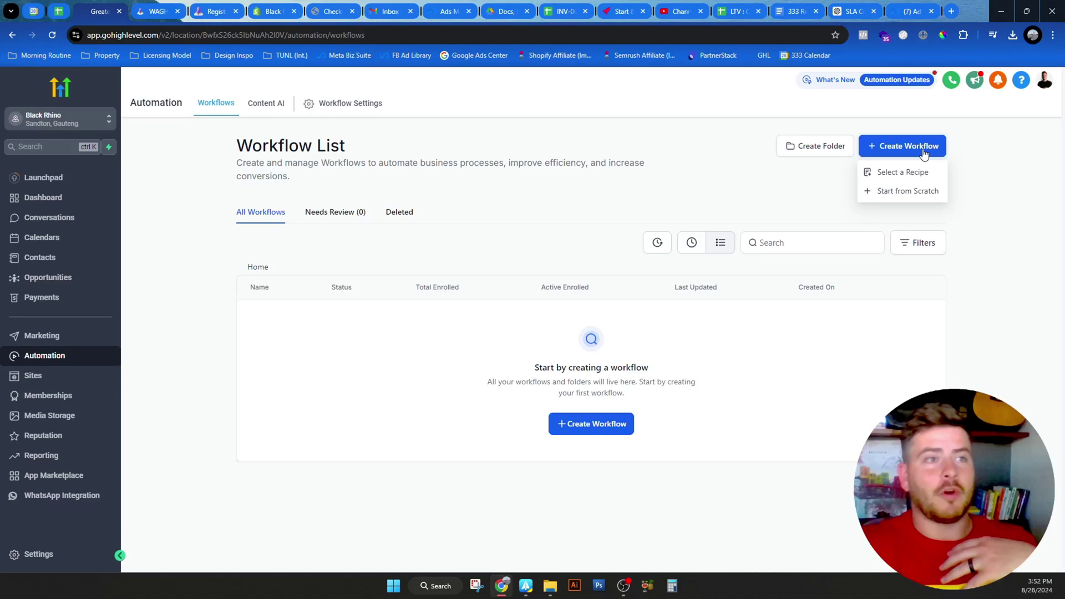
pyautogui.click(923, 190)
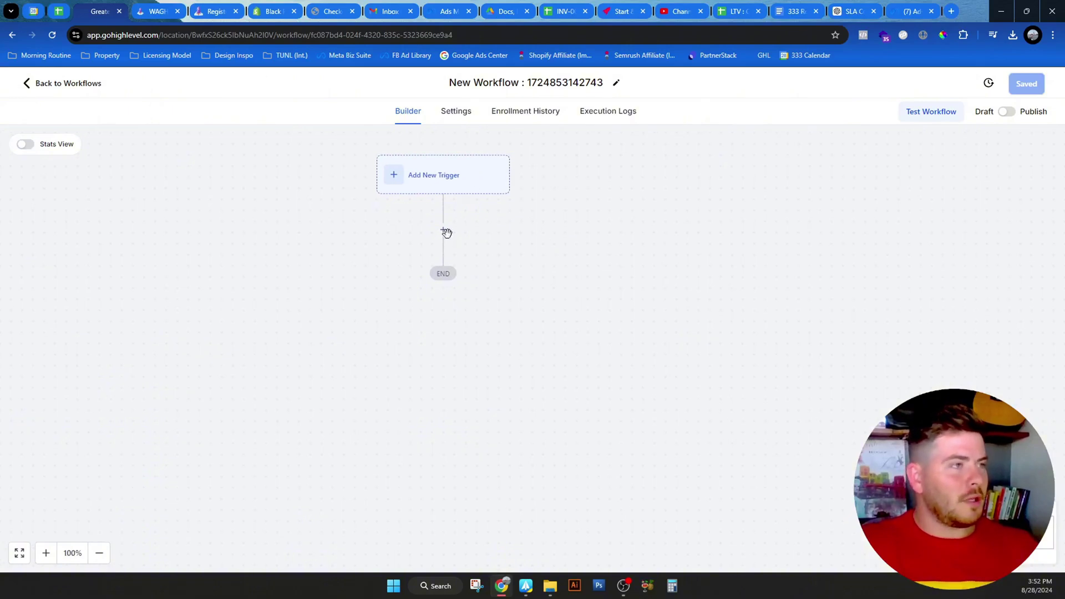
pyautogui.click(443, 229)
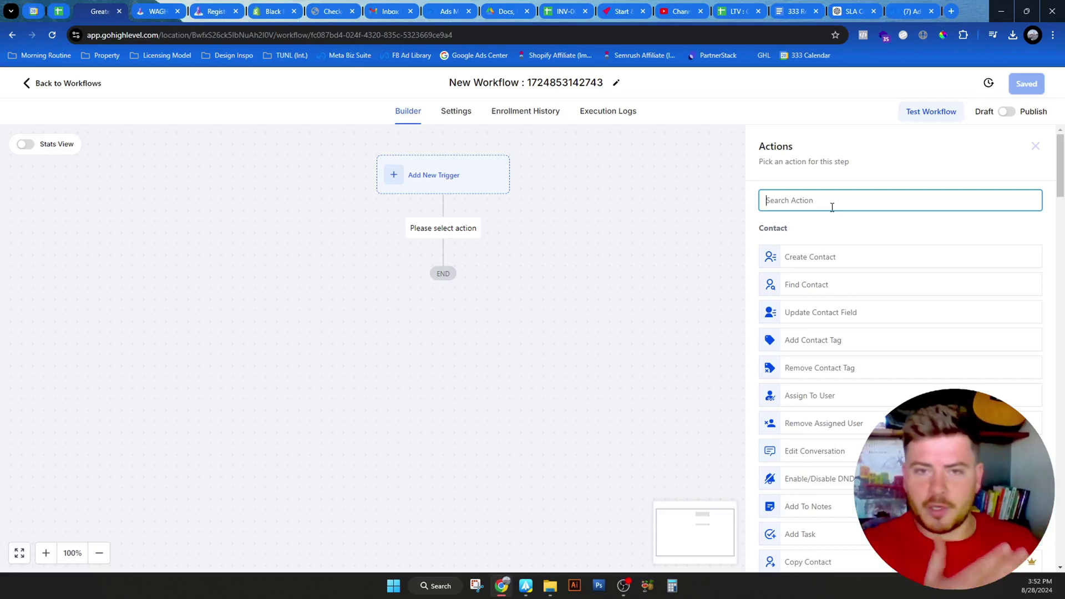
# Add a Send SMS action with the message "Hey man, how you doing?" and save it.
pyautogui.write('sms')
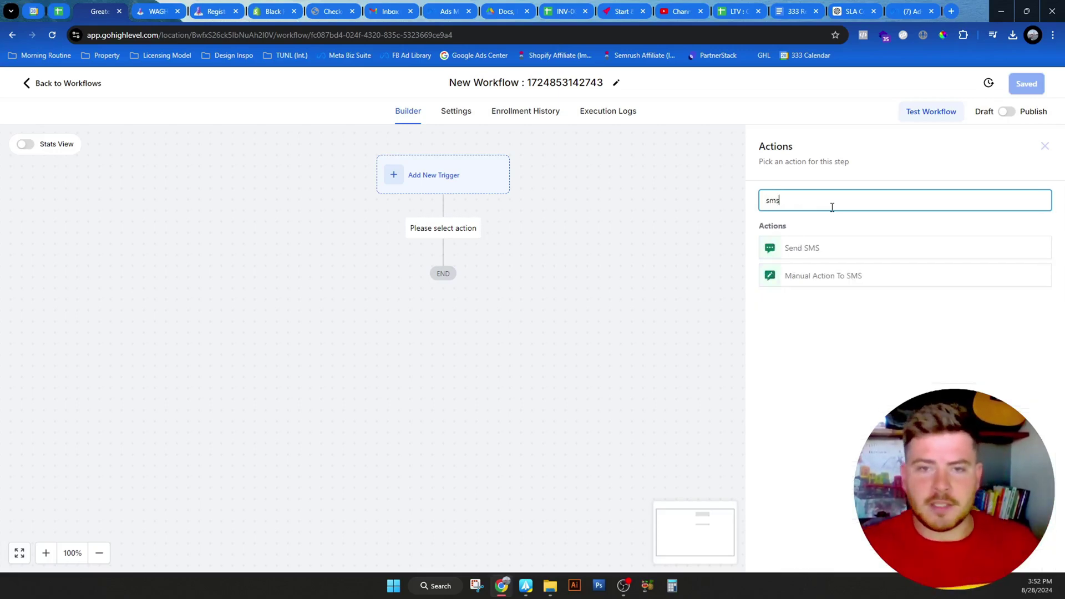
pyautogui.click(831, 248)
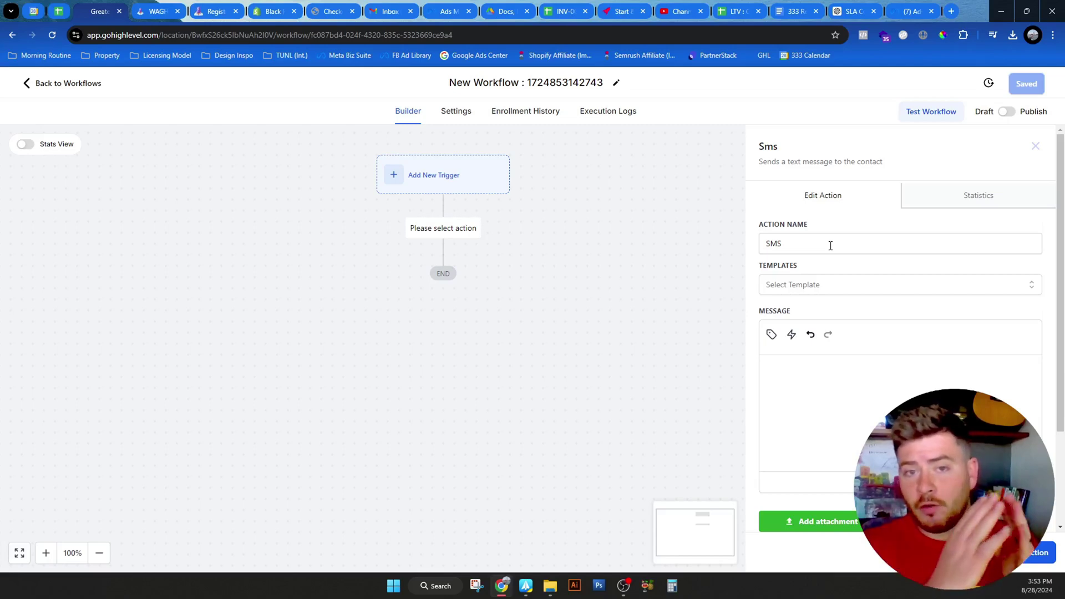
pyautogui.click(839, 369)
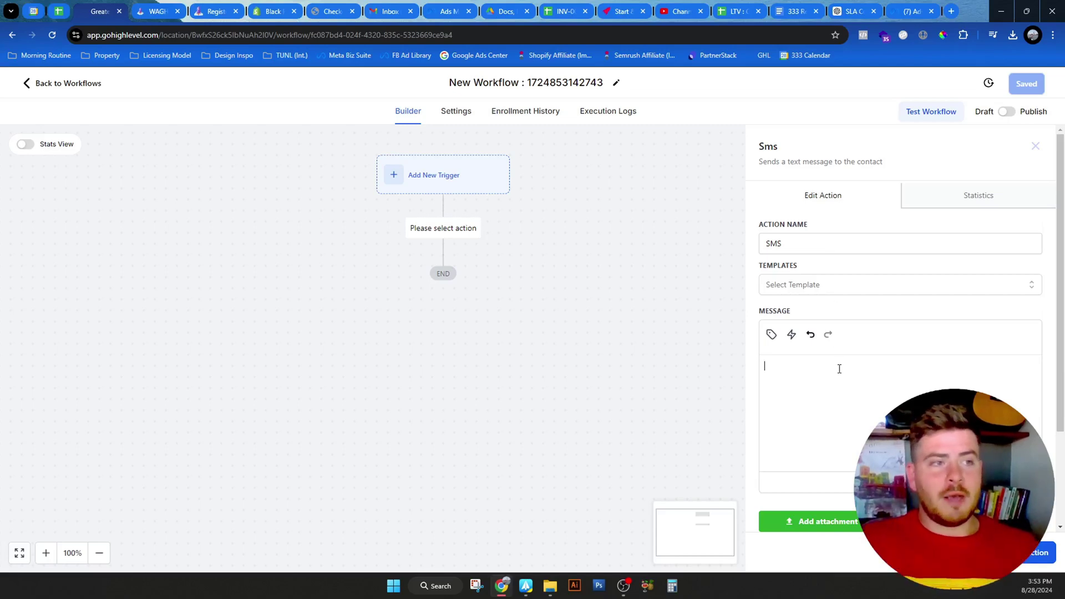
pyautogui.write('Hey ')
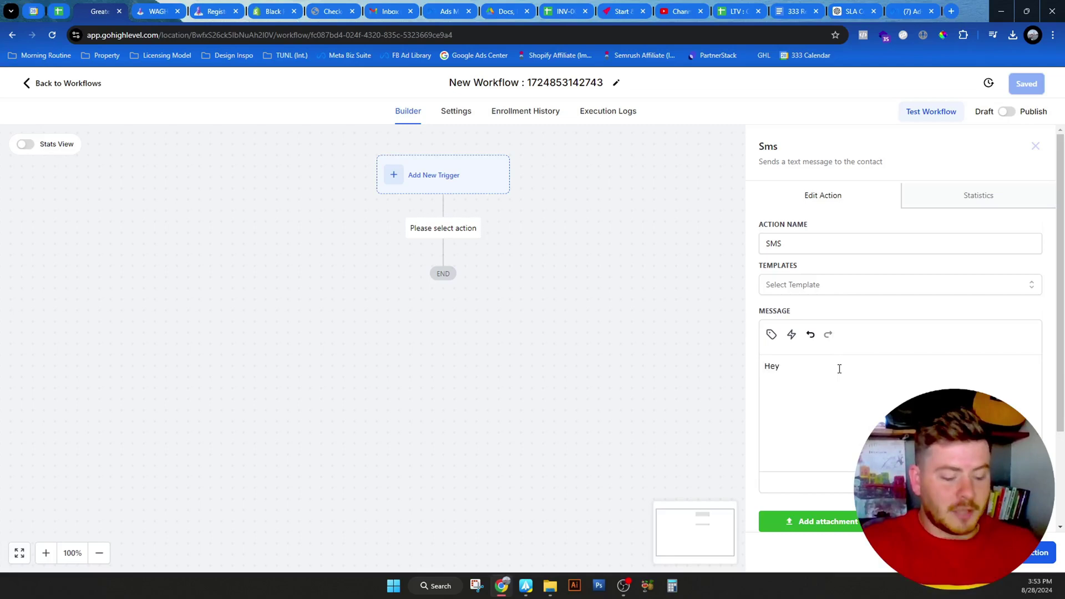
pyautogui.write('man')
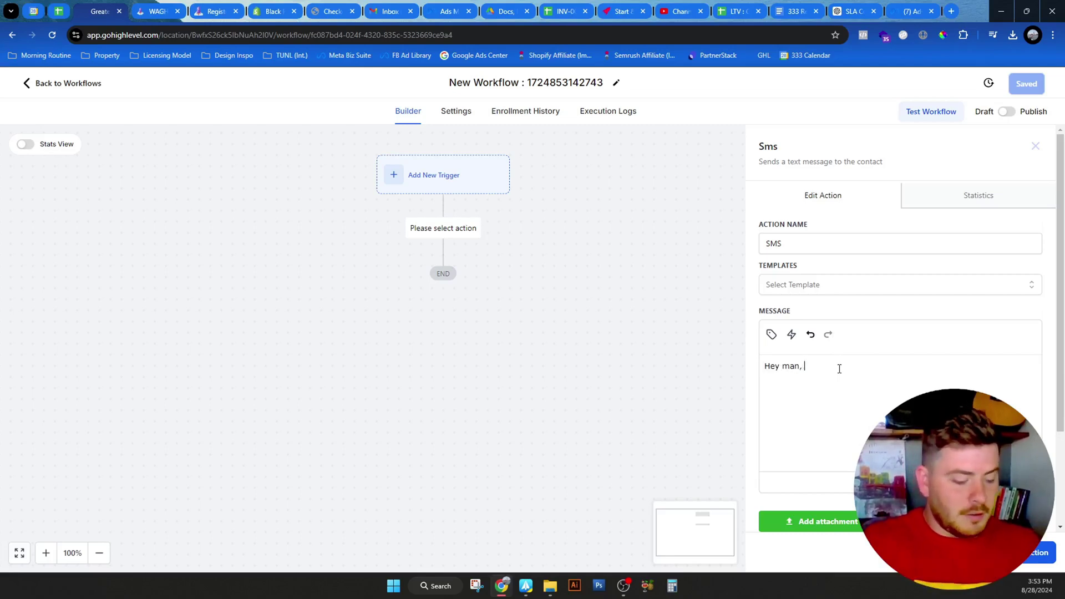
pyautogui.write(', how ')
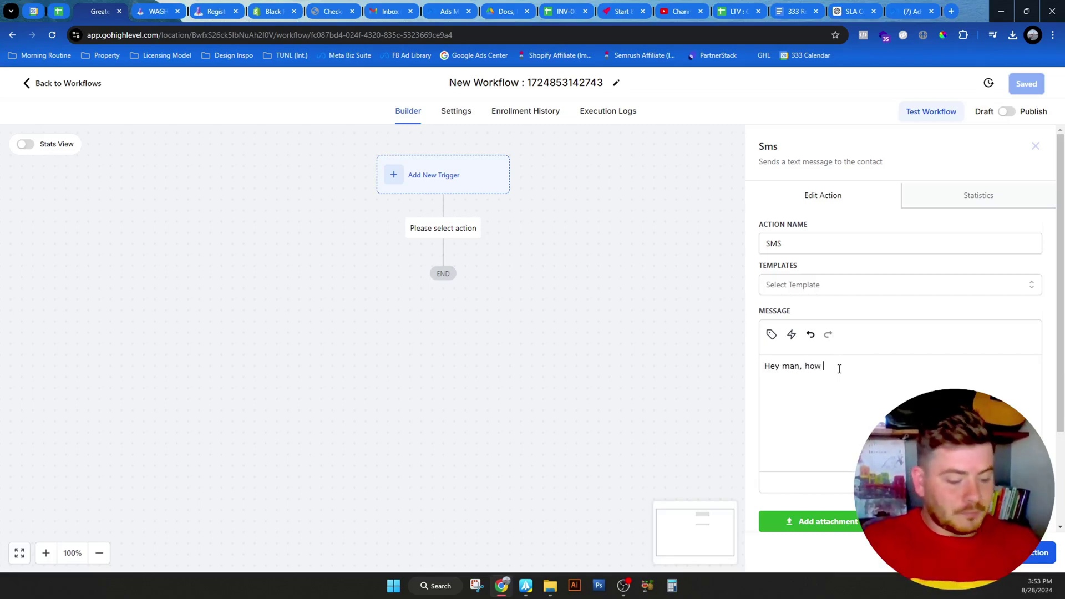
pyautogui.write('you doing')
pyautogui.write('?')
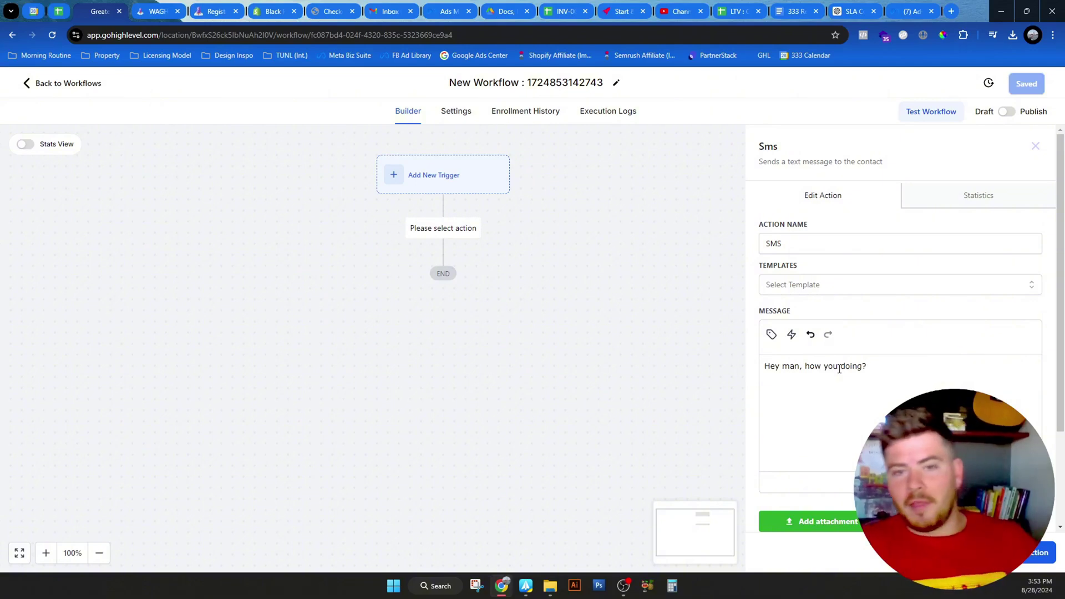
pyautogui.click(1038, 553)
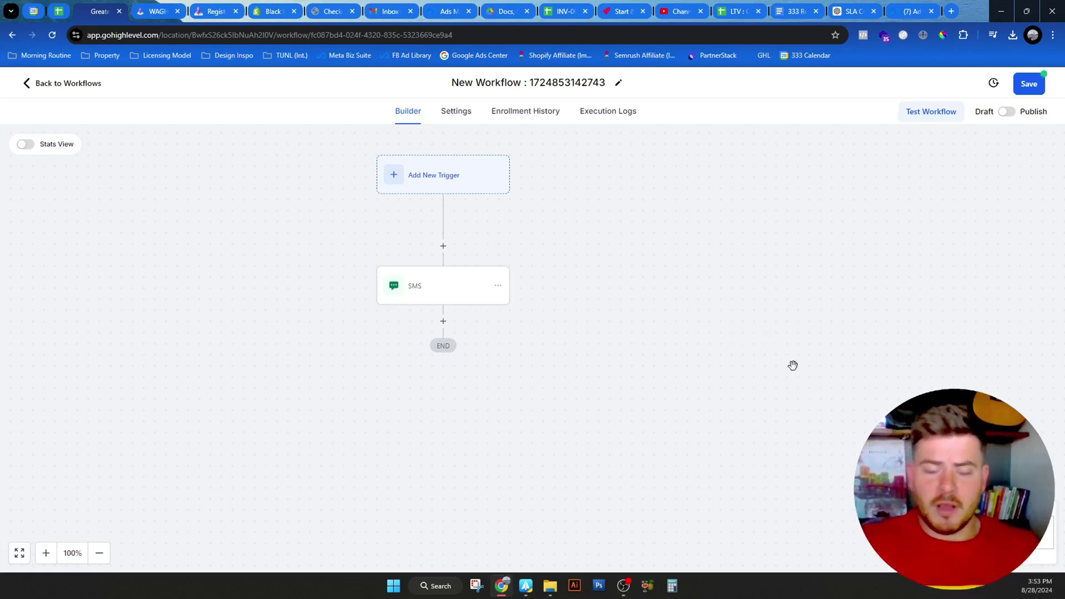
# Reopen the SMS step's settings and go to the Test Phone Number field.
pyautogui.click(430, 304)
pyautogui.scroll(-2, 832, 466)
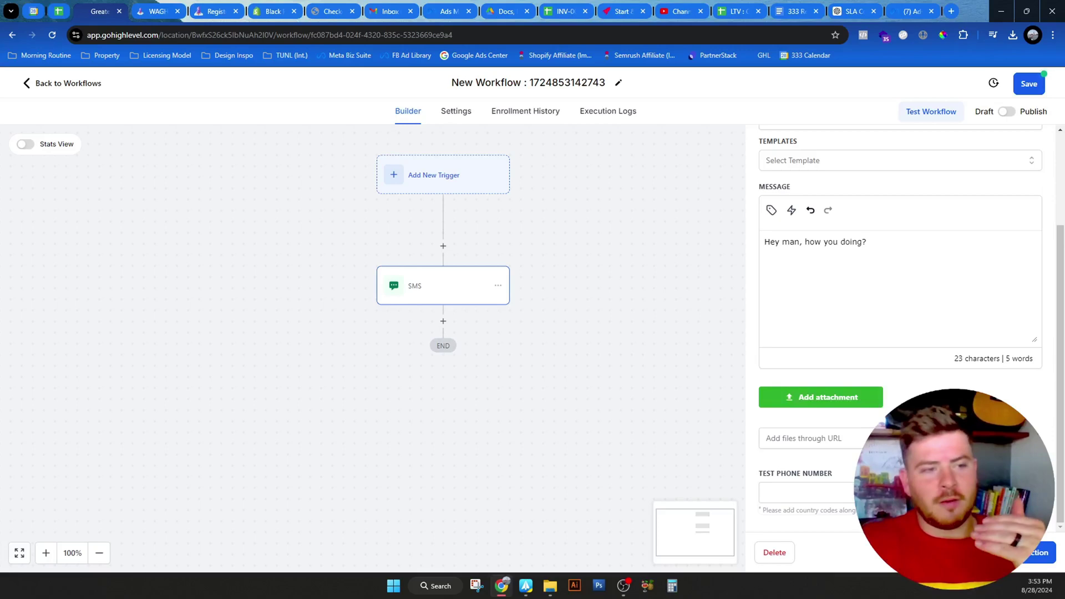
pyautogui.click(847, 494)
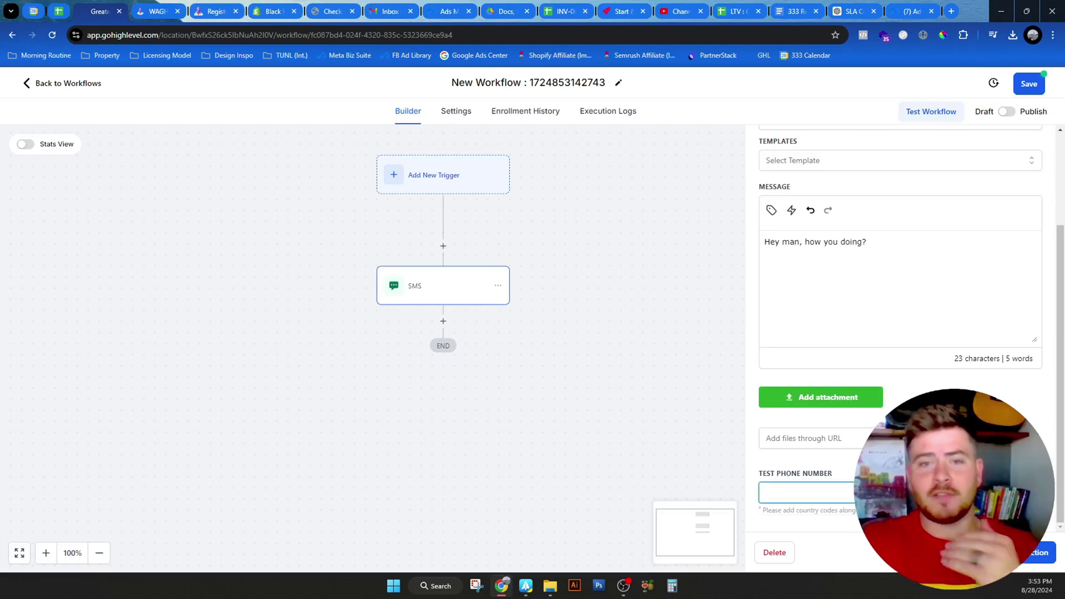